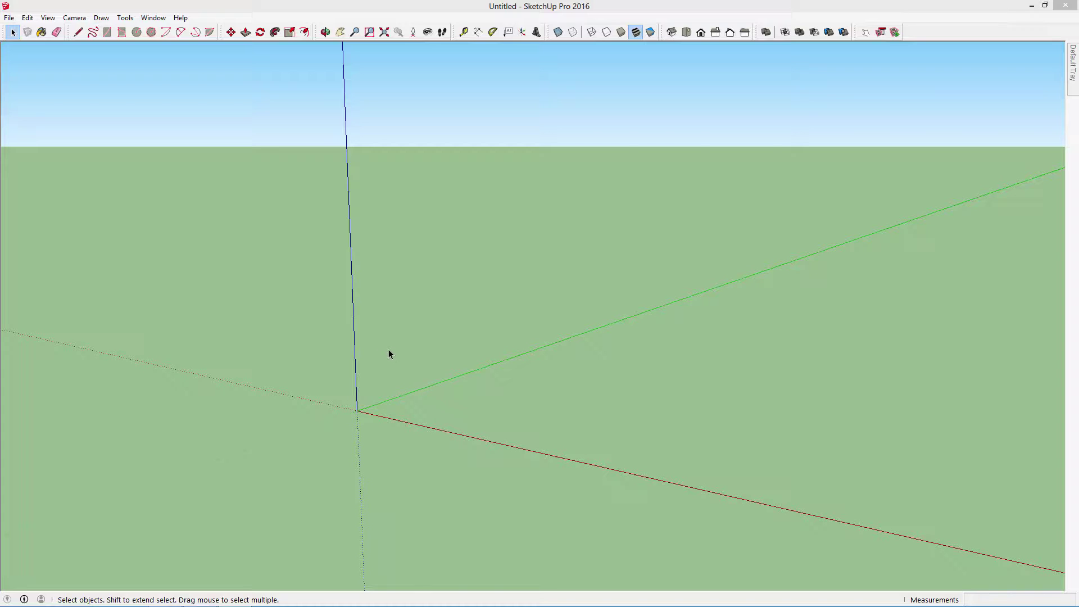
Draw a radius-2 circle at the origin and push/pull it up 5" into a cylinder
click(136, 32)
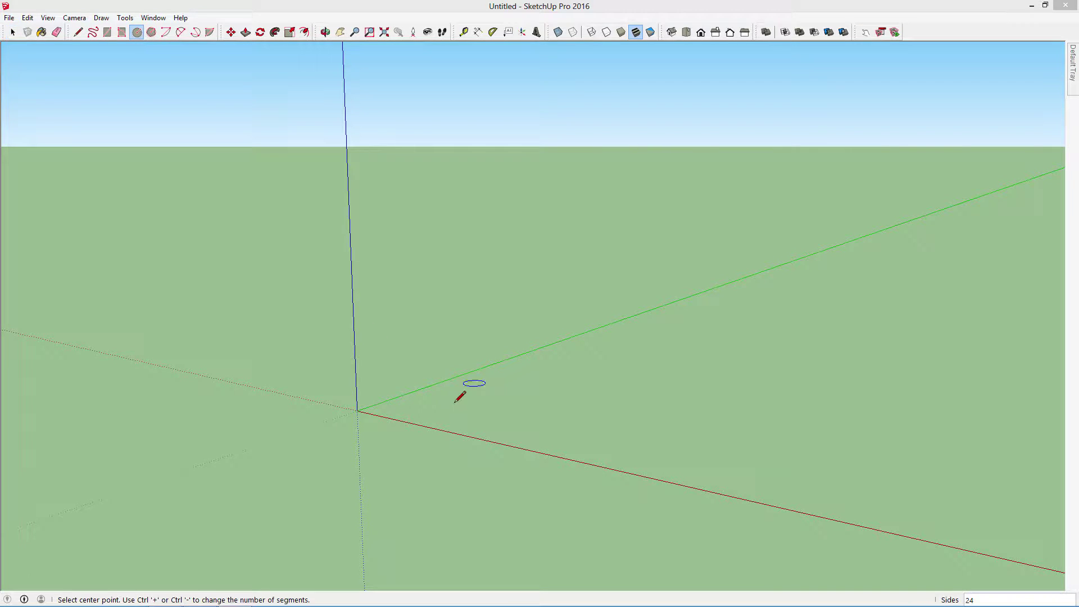
click(357, 411)
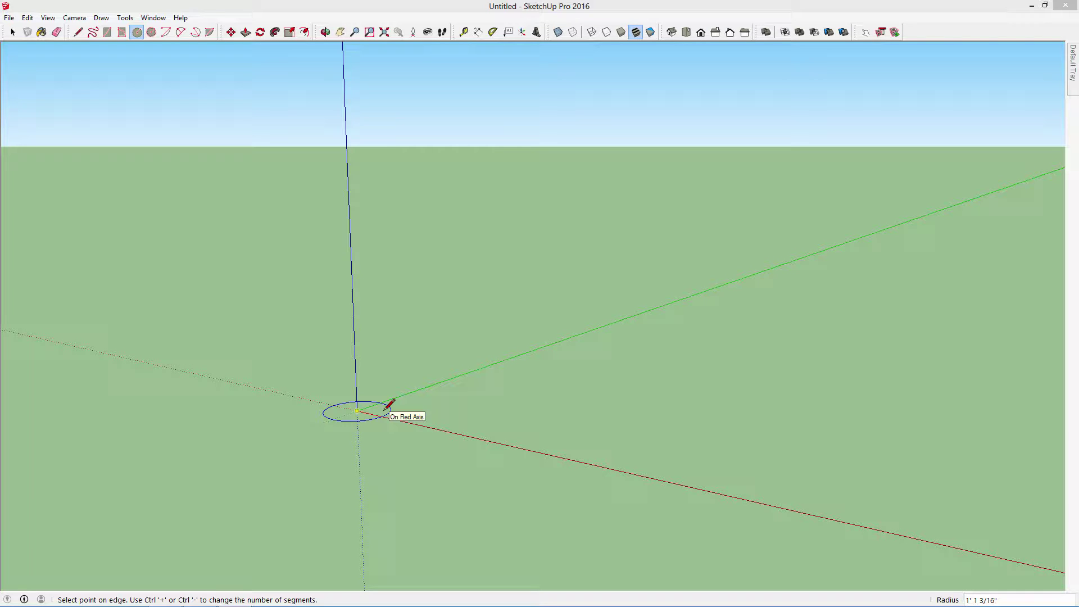
key(Return)
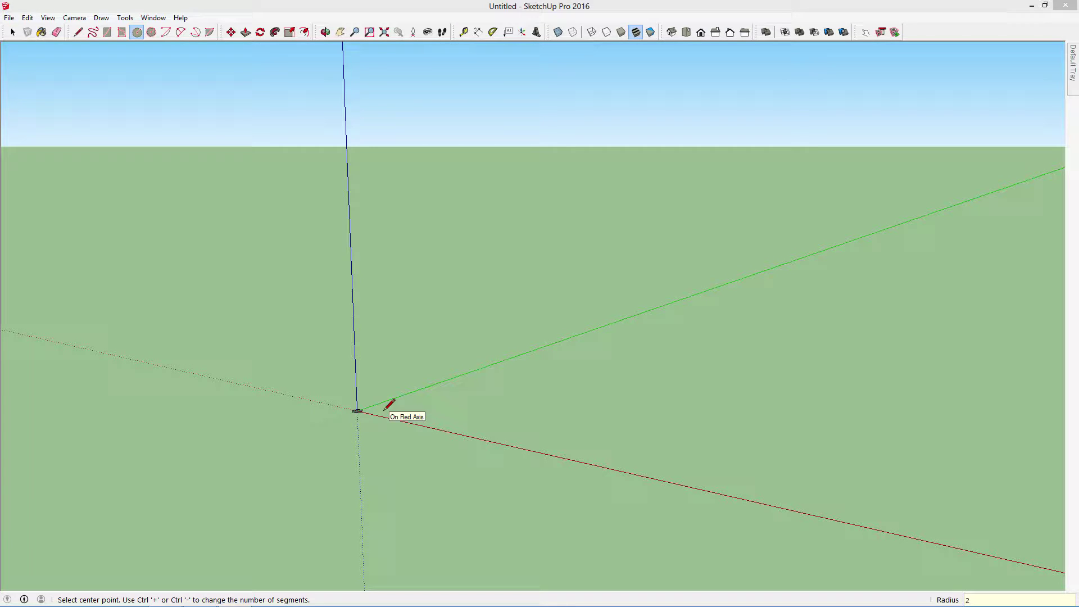
scroll(359, 413, up, 1)
scroll(360, 413, up, 2)
click(246, 32)
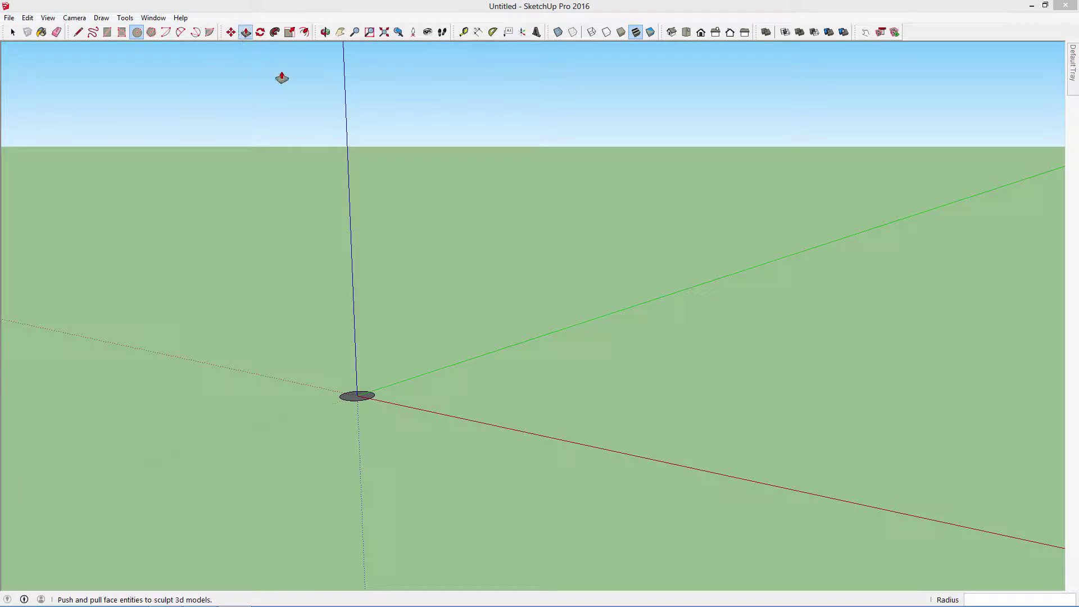
drag(356, 396, 357, 313)
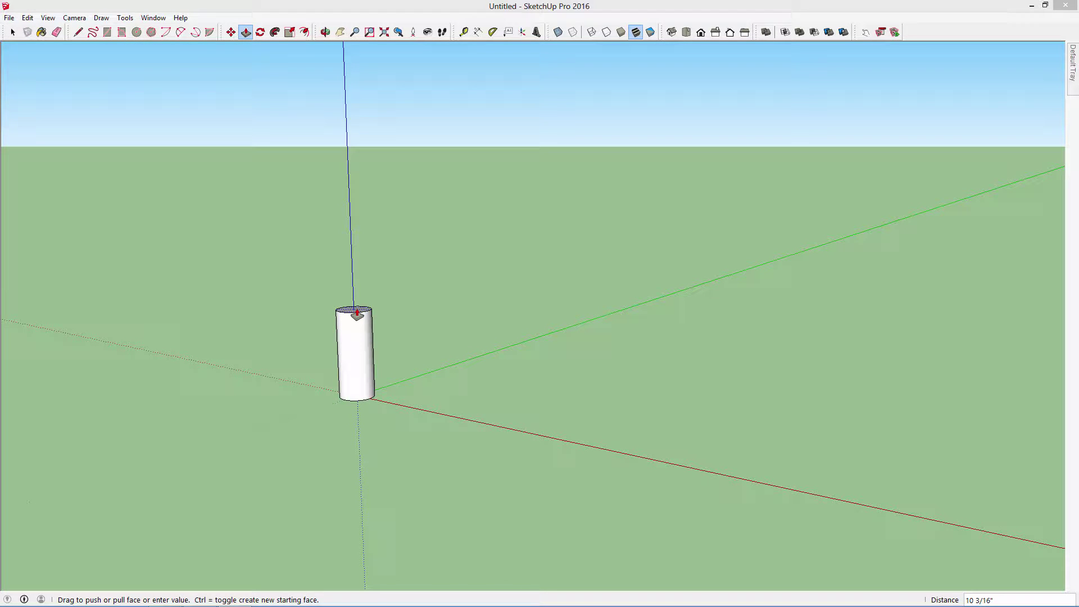
text(5)
key(Return)
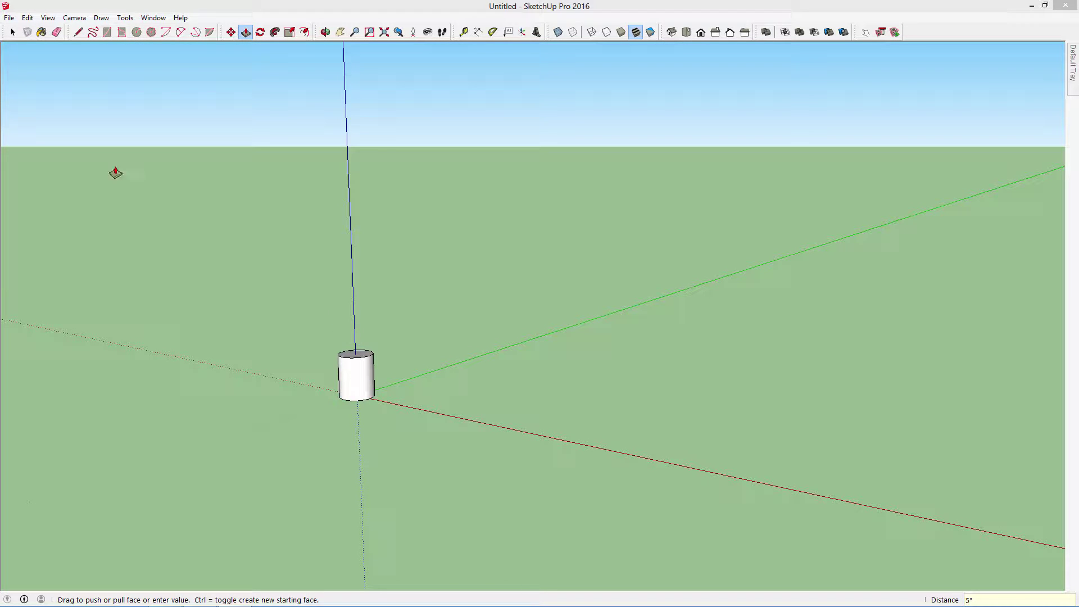
click(13, 32)
Select the whole cylinder and make it a group
triple_click(361, 372)
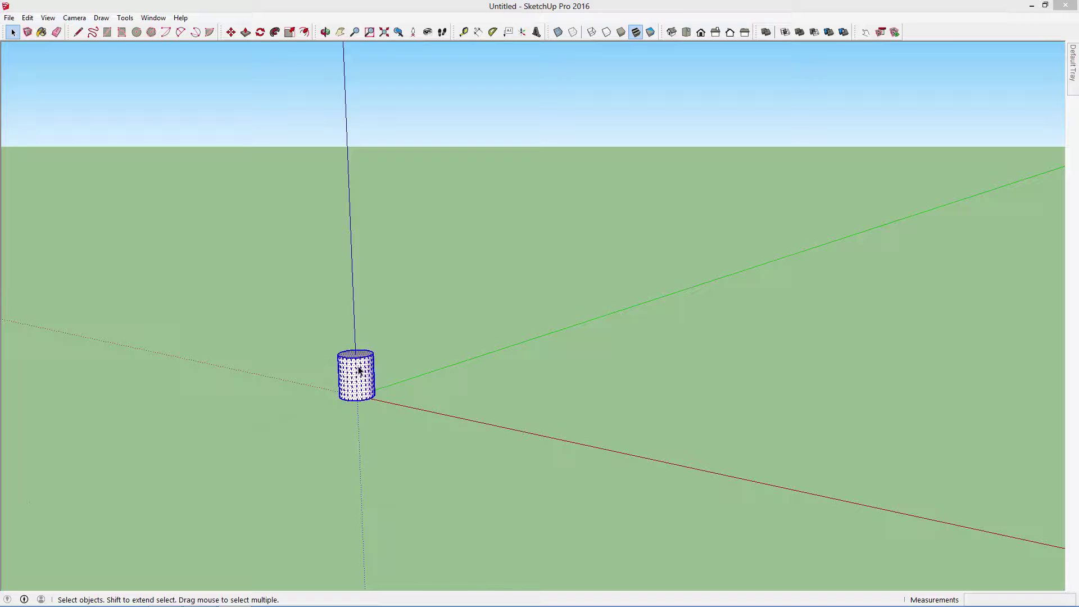
click(376, 366)
triple_click(361, 360)
right_click(362, 360)
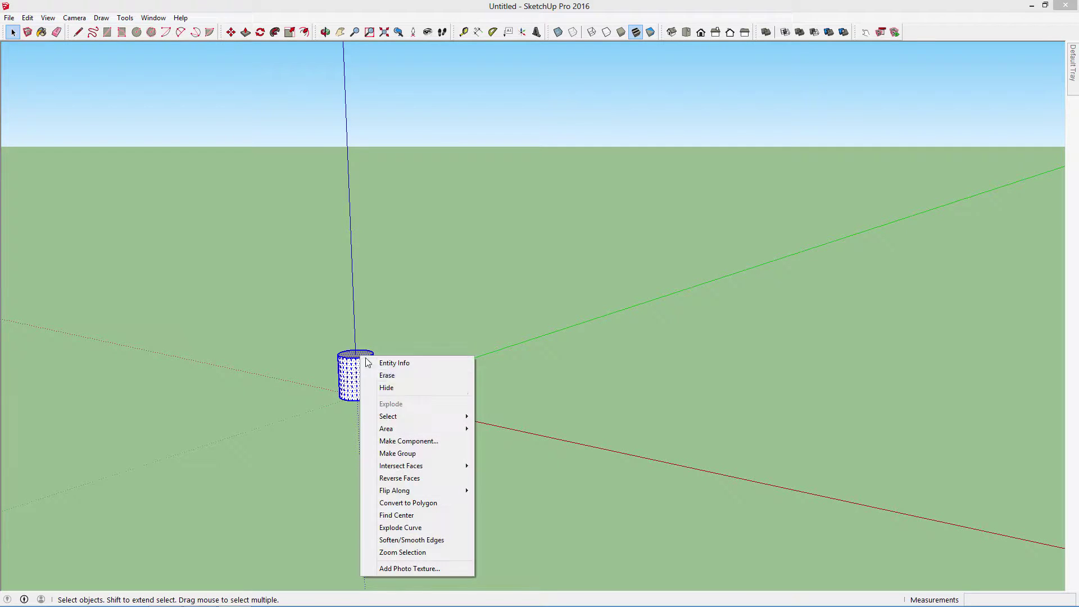
click(402, 453)
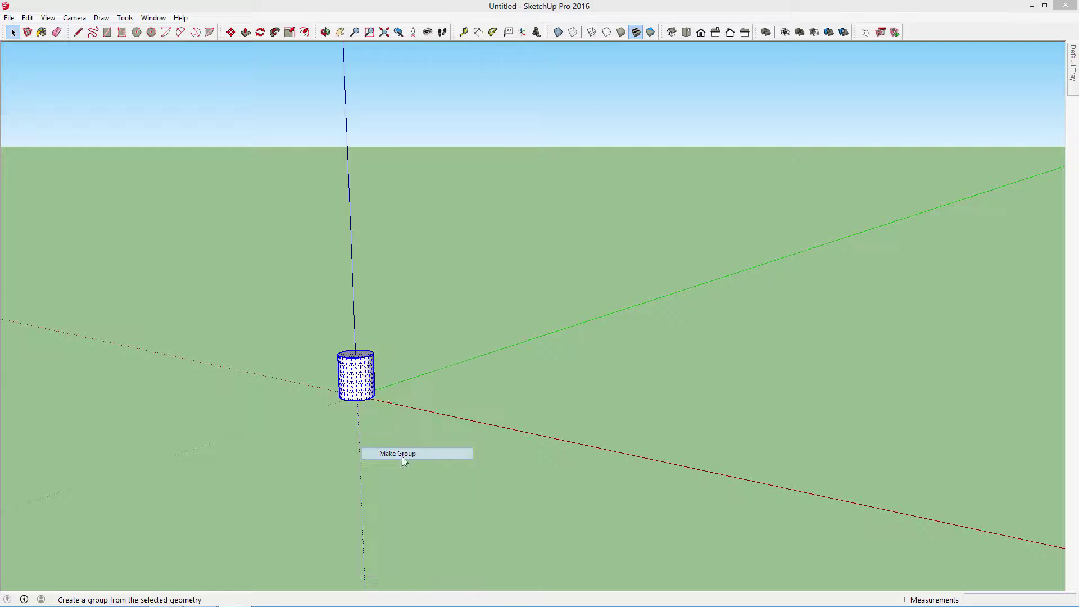
click(513, 282)
Switch the camera to Parallel Projection and the Top standard view
click(74, 17)
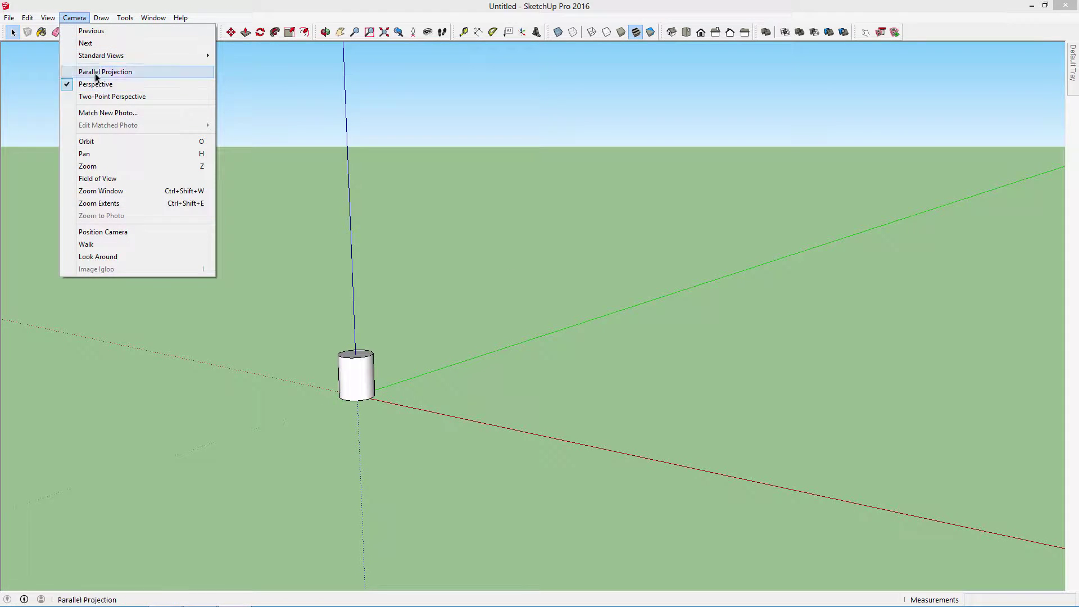
click(105, 72)
click(74, 17)
mouse_move(101, 56)
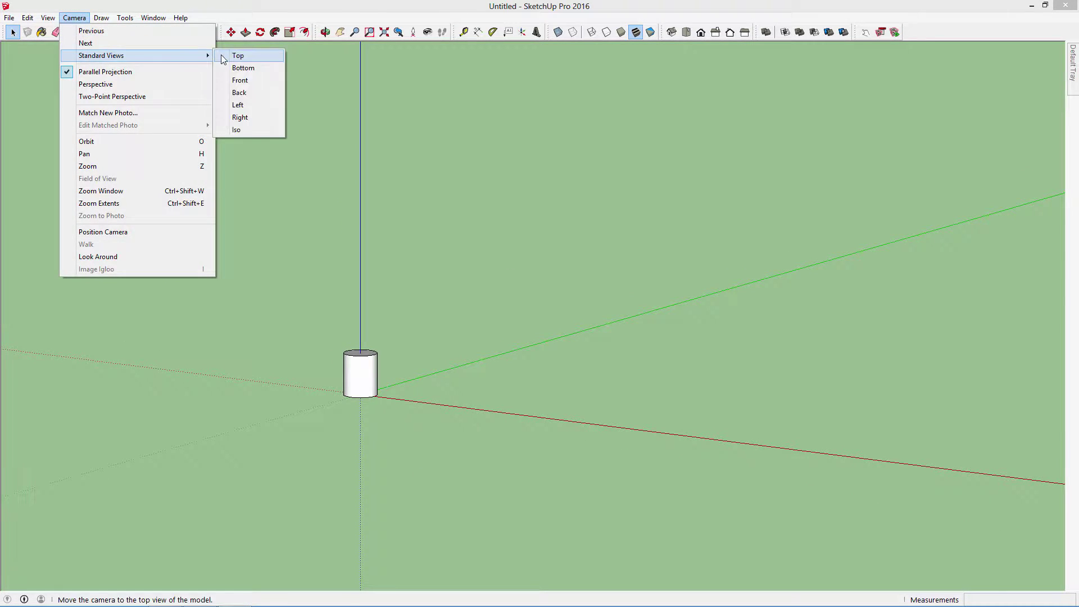
click(236, 55)
scroll(579, 318, up, 2)
scroll(575, 347, down, 2)
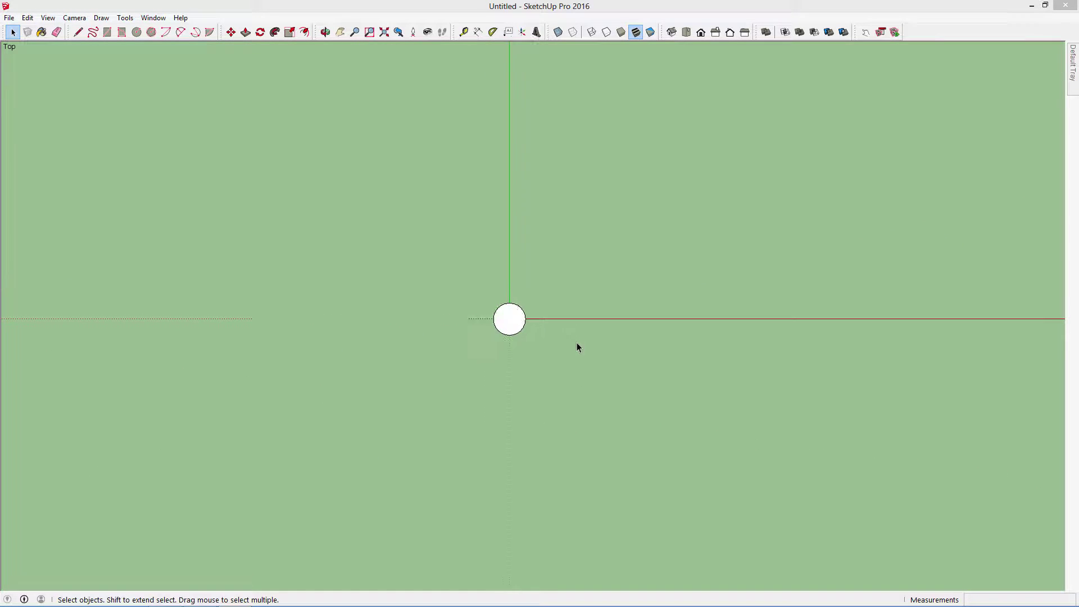
scroll(580, 335, up, 2)
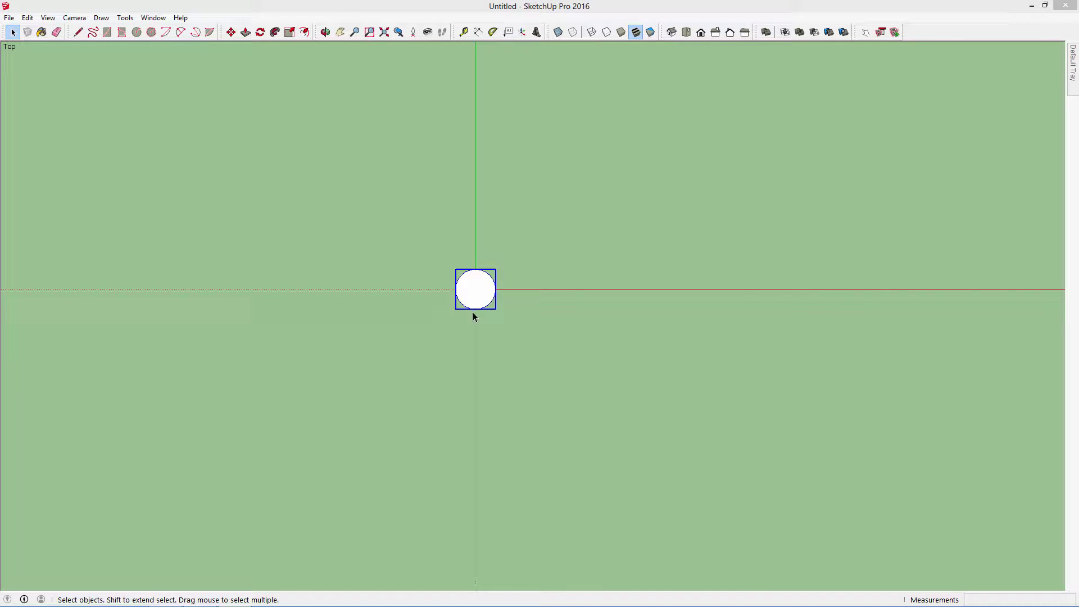
Move the cylinder group 24" along the green axis with the Move tool
click(231, 32)
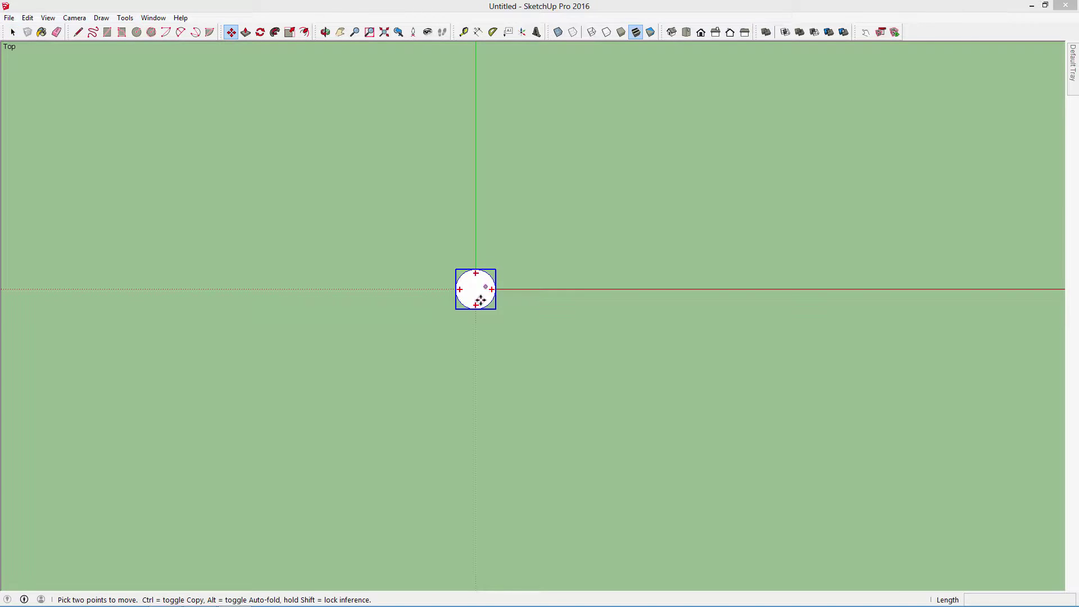
click(475, 289)
text(24)
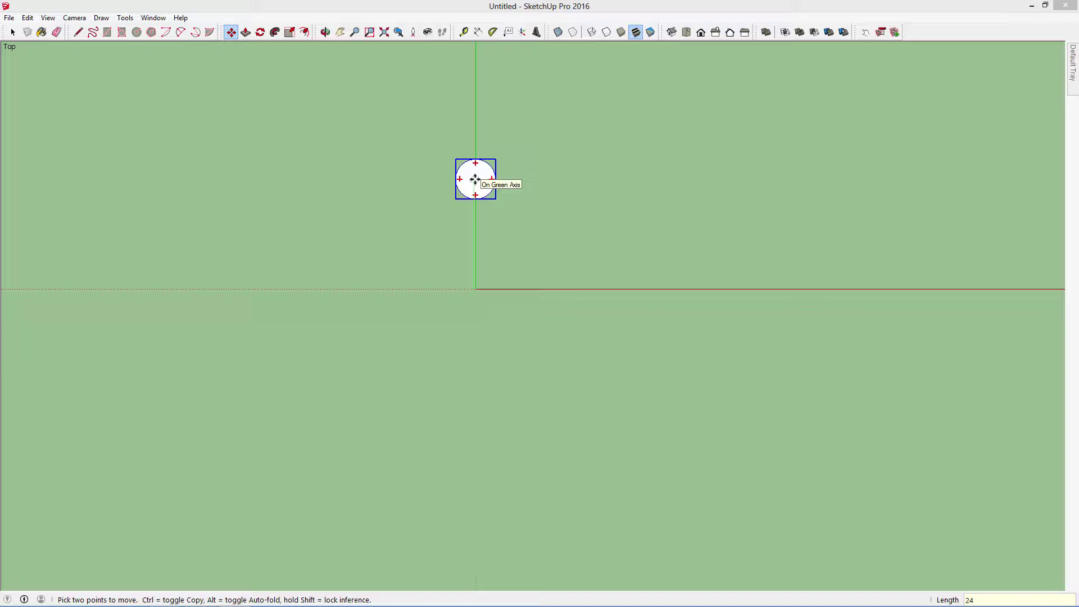
key(Return)
scroll(476, 183, down, 3)
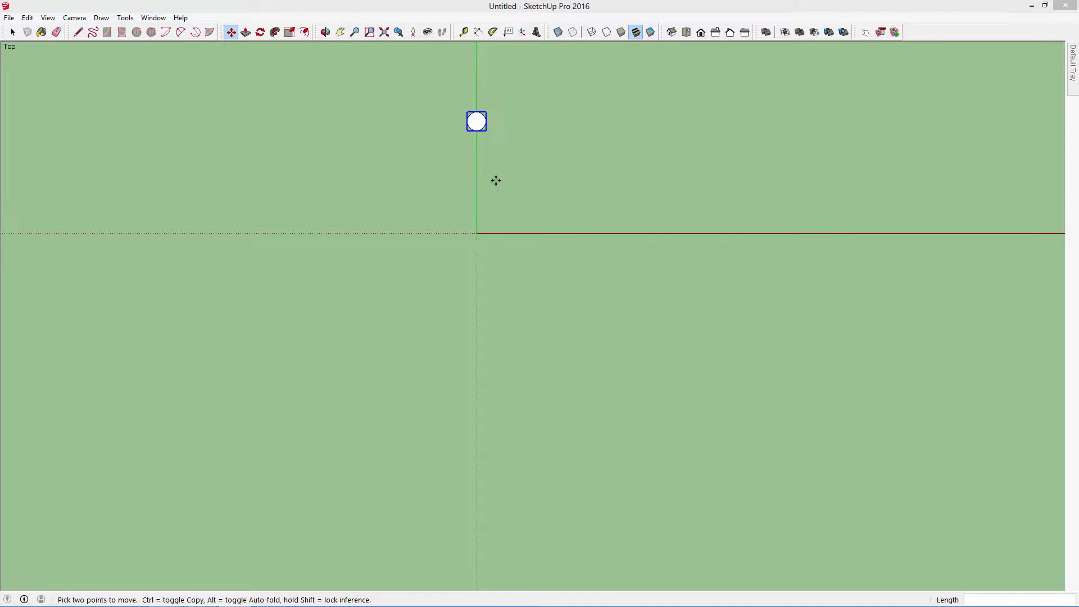
scroll(539, 90, up, 2)
scroll(523, 84, up, 1)
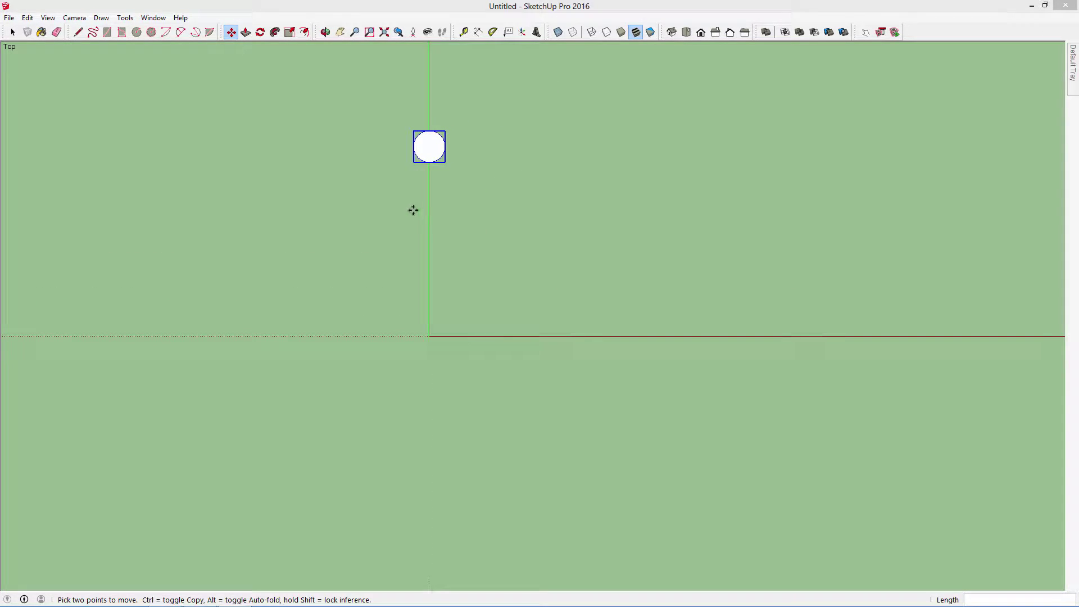
Rotate-copy the cylinder 30° about the origin and array it 12x into a ring
click(260, 32)
click(429, 335)
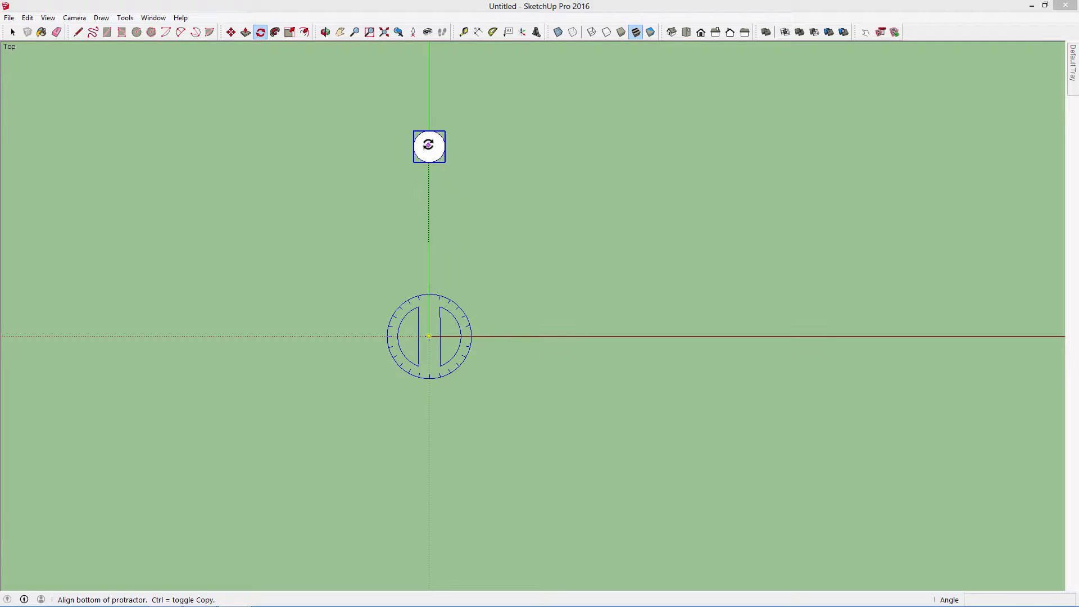
scroll(432, 149, up, 1)
scroll(436, 150, up, 1)
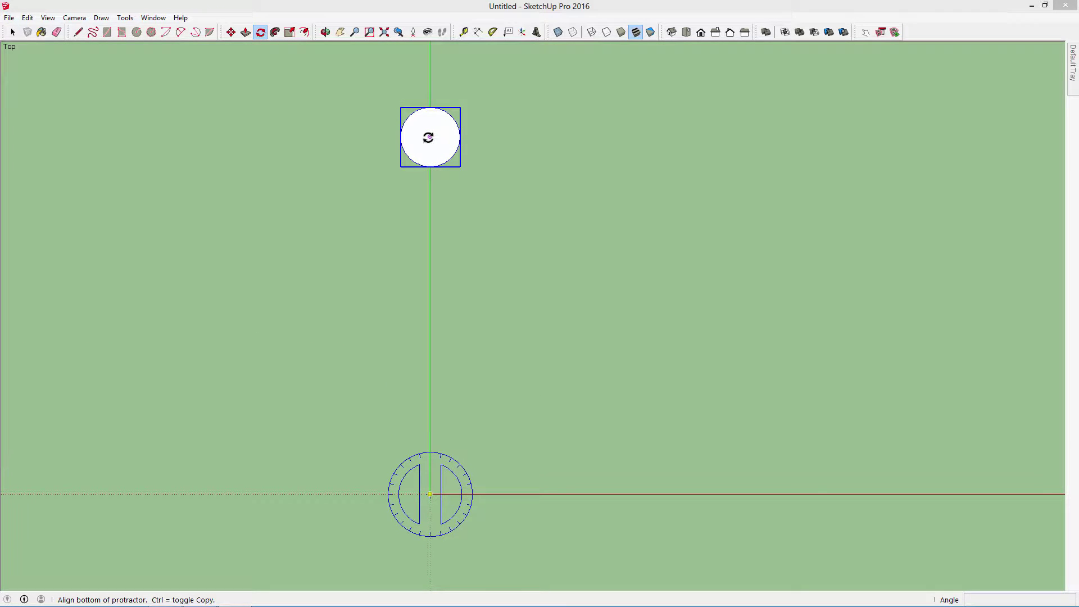
click(428, 137)
text(30)
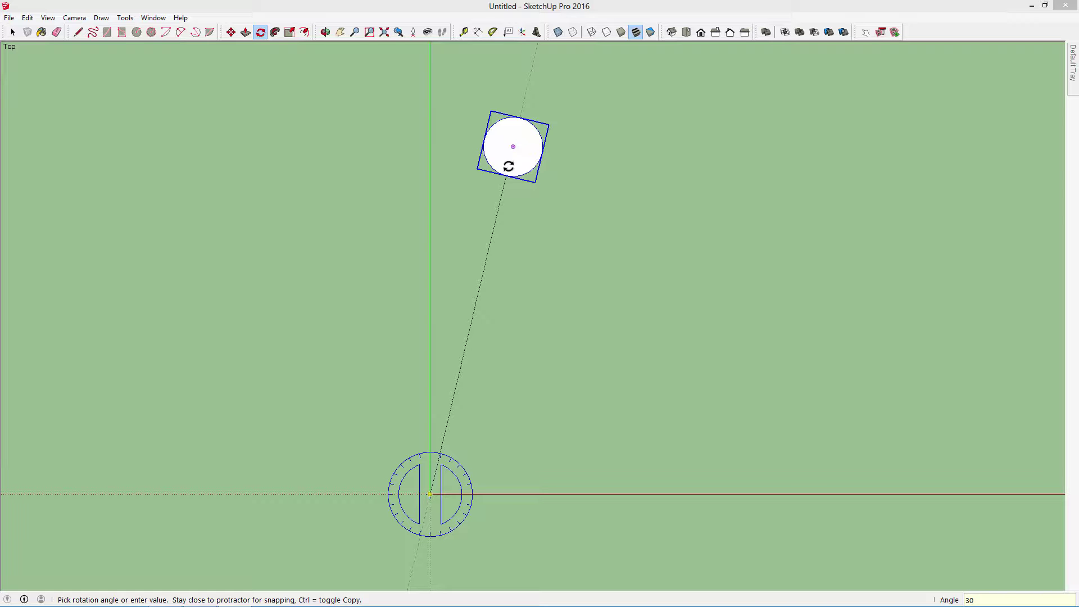
key(ctrl)
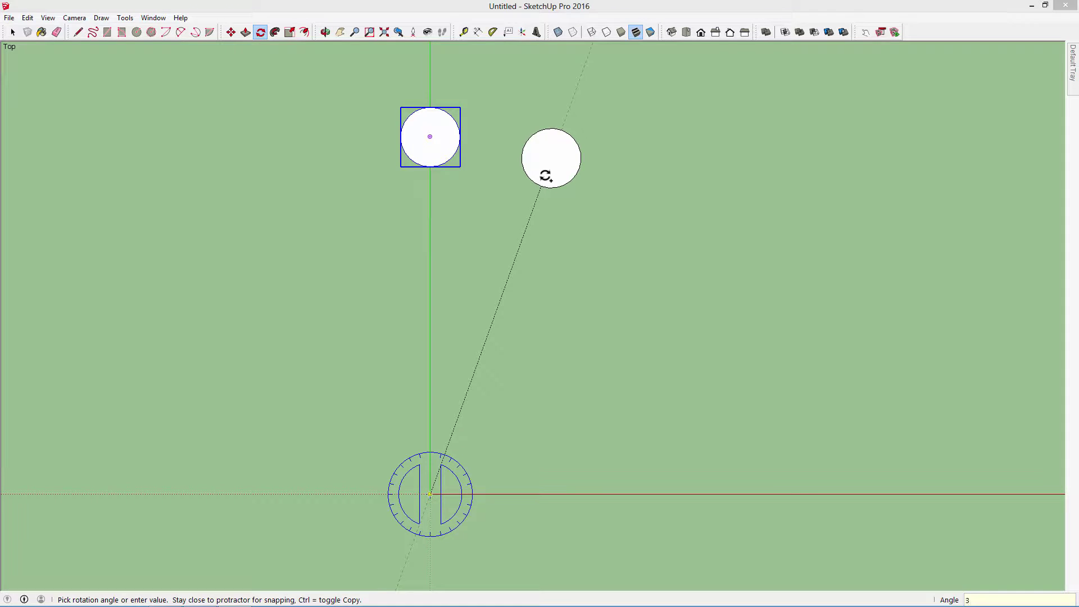
text(12)
key(Return)
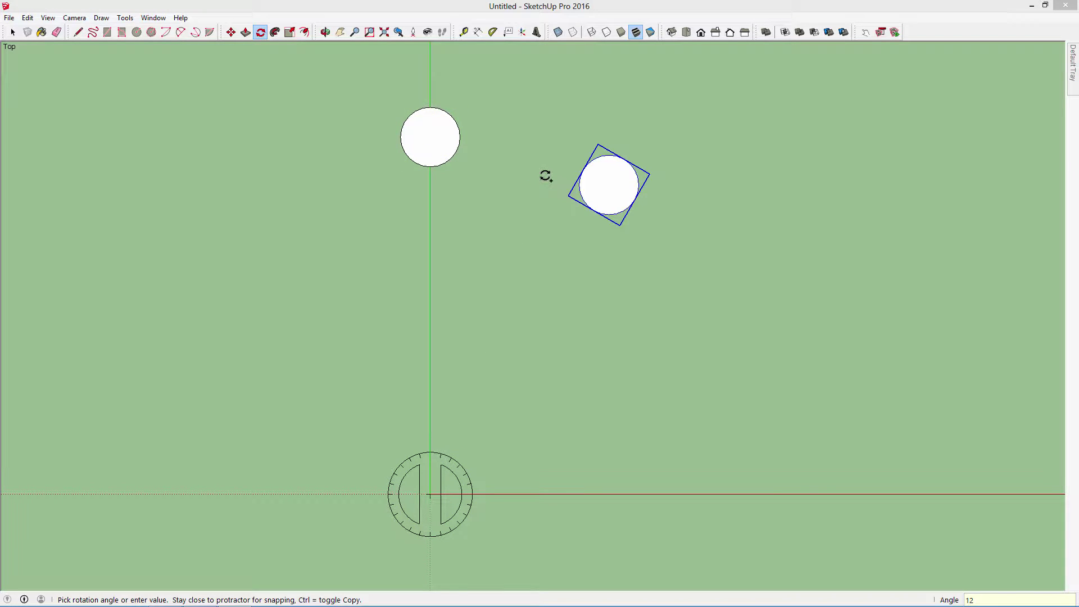
key(Return)
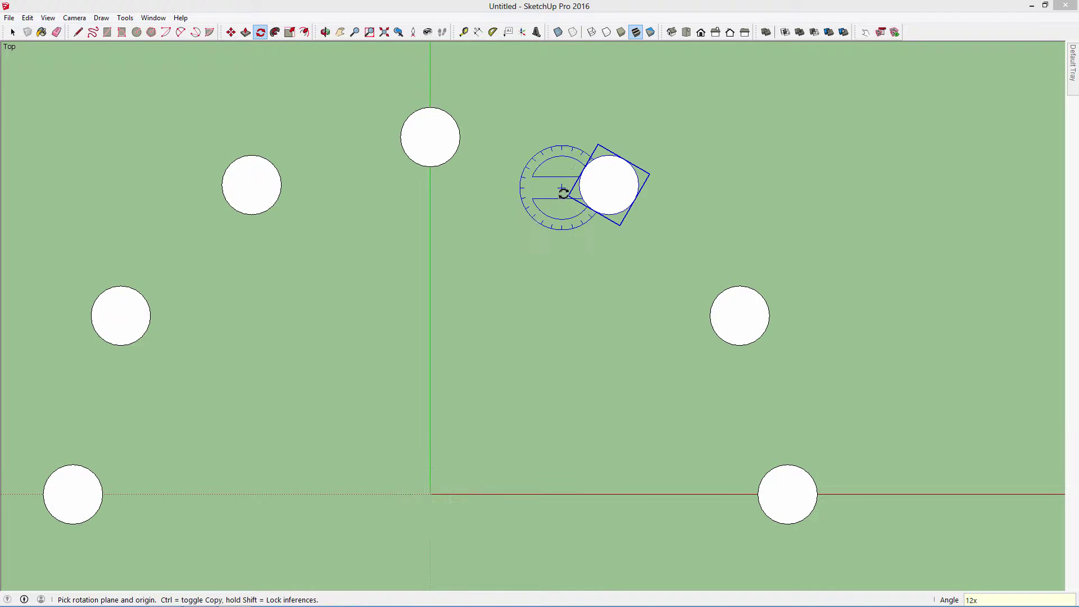
scroll(562, 219, down, 3)
scroll(566, 226, down, 3)
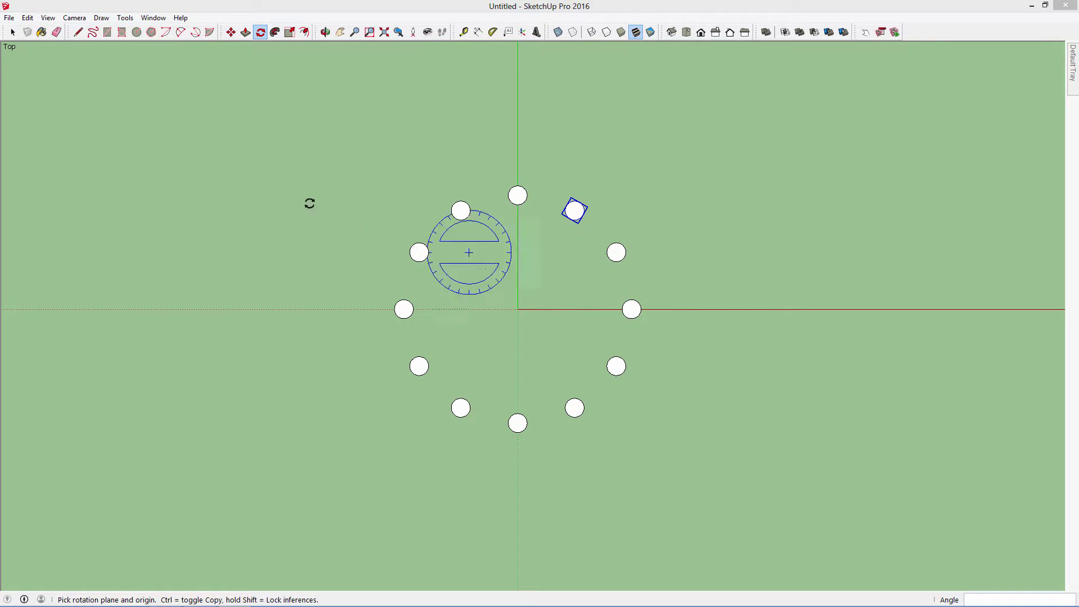
click(12, 33)
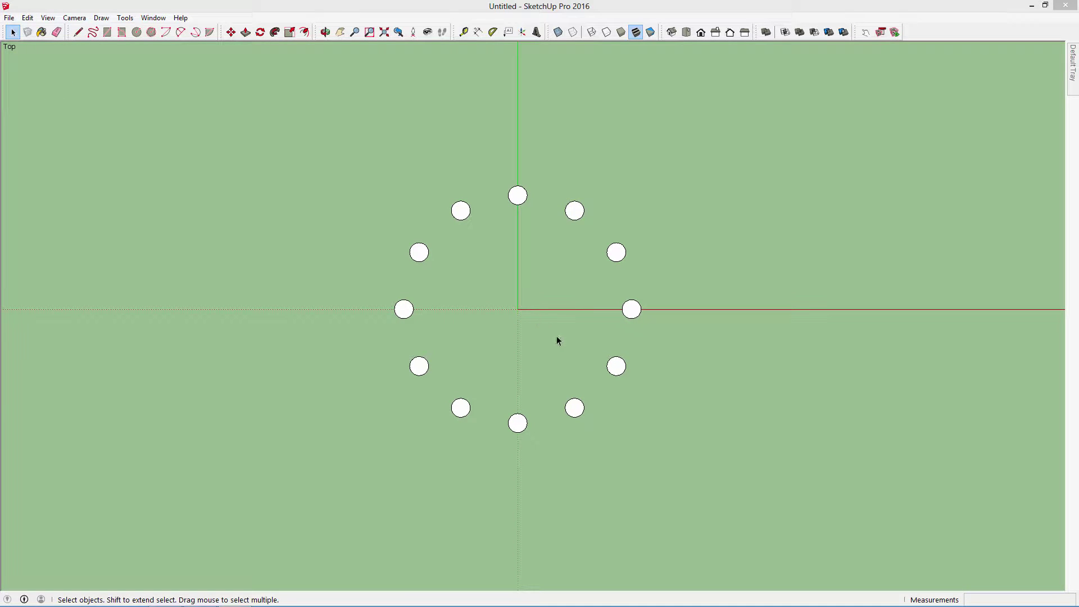
Orbit to inspect the twelve-cylinder ring in 3D, then ready the Circle tool
scroll(547, 341, up, 2)
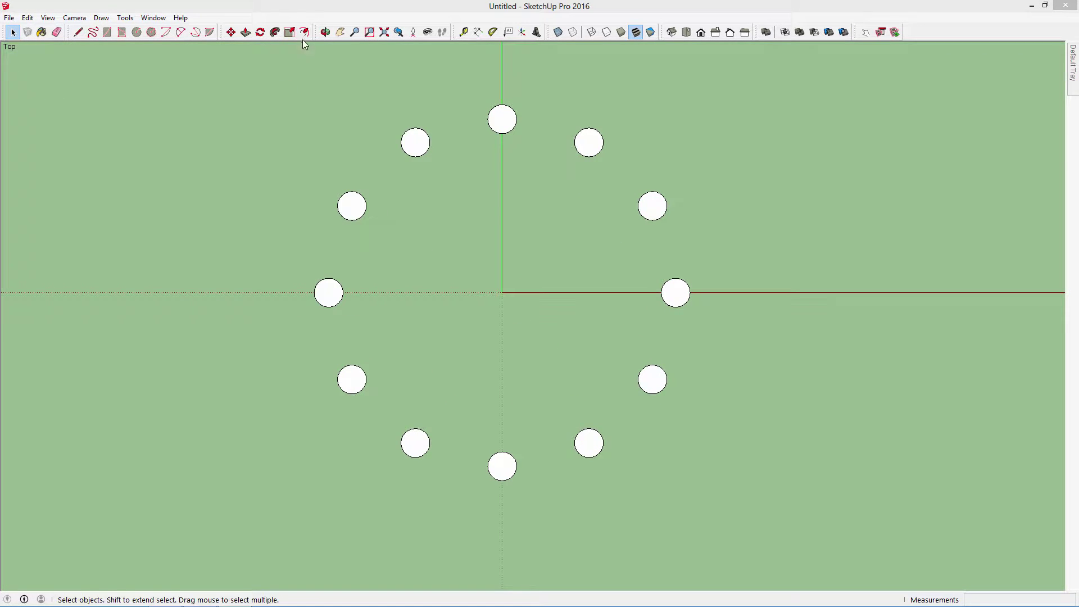
click(324, 33)
mouse_move(585, 330)
mouse_down()
mouse_move(491, 185)
mouse_move(474, 183)
mouse_move(641, 272)
mouse_move(585, 193)
mouse_move(421, 265)
mouse_move(313, 251)
mouse_move(566, 395)
mouse_move(618, 410)
mouse_move(373, 289)
mouse_up()
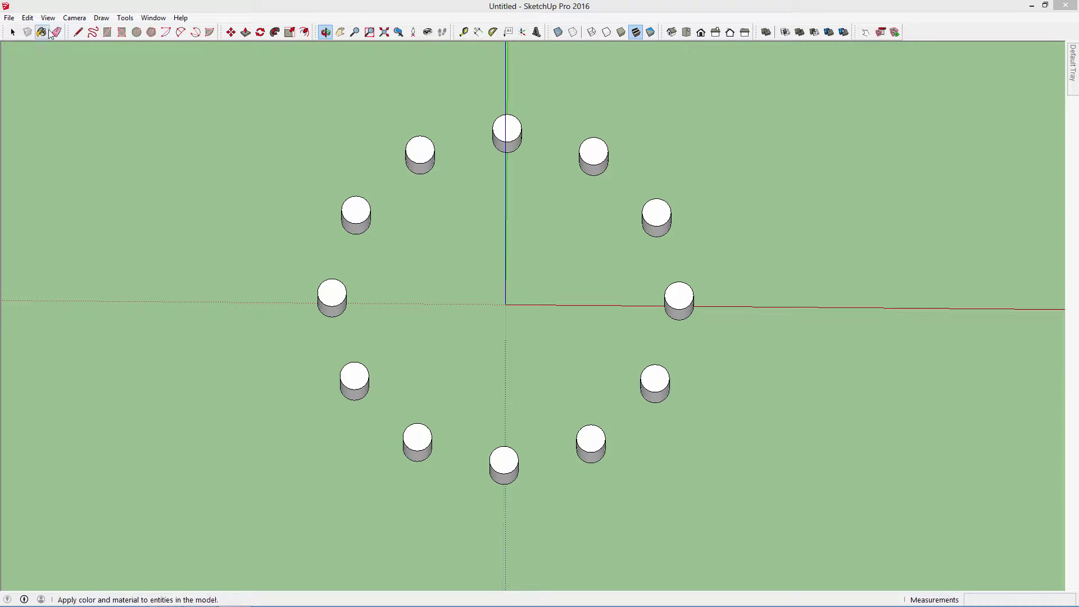
click(75, 17)
mouse_move(101, 55)
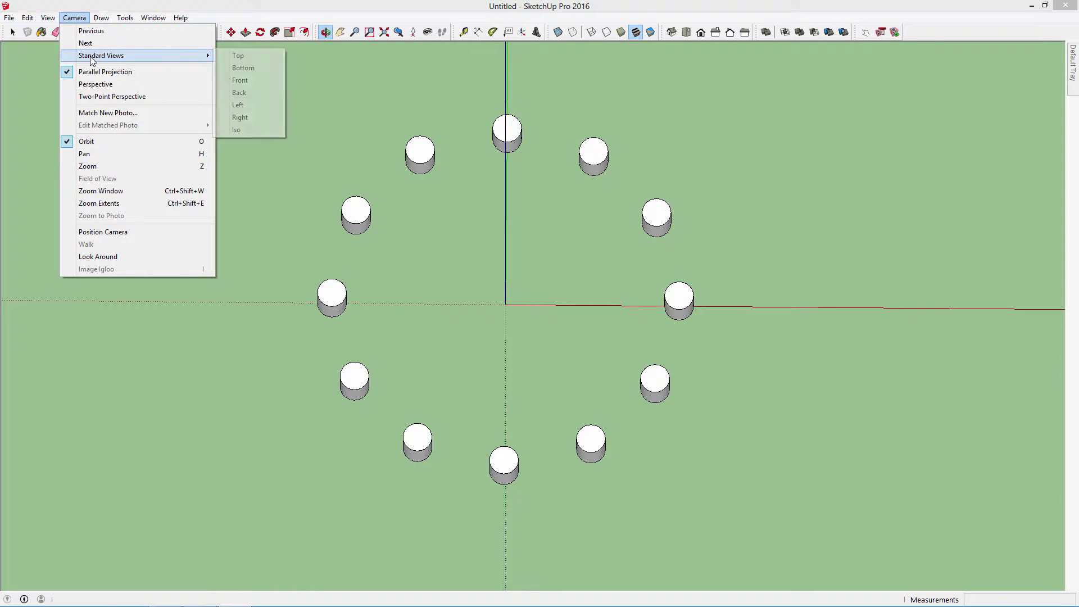
click(565, 261)
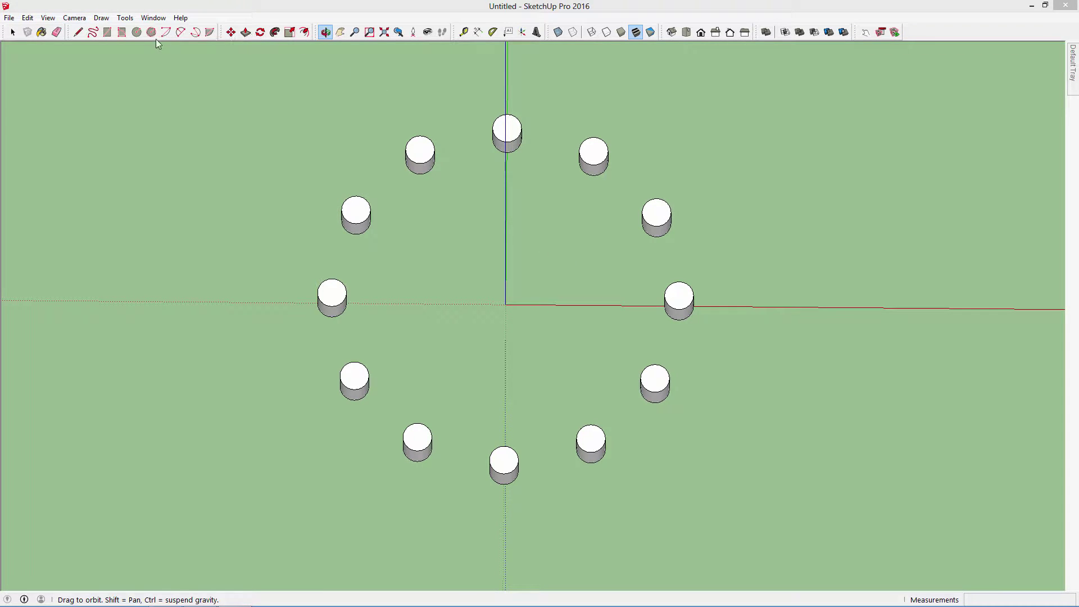
click(136, 32)
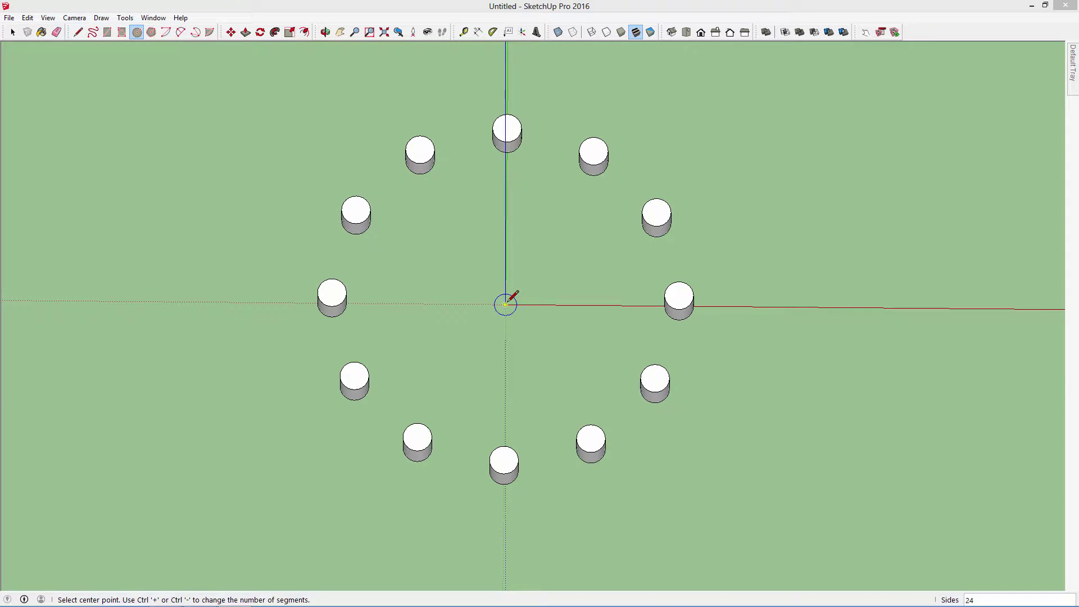
Draw a radius-4 circle at the origin and push/pull it up 5" into a cylinder
click(508, 302)
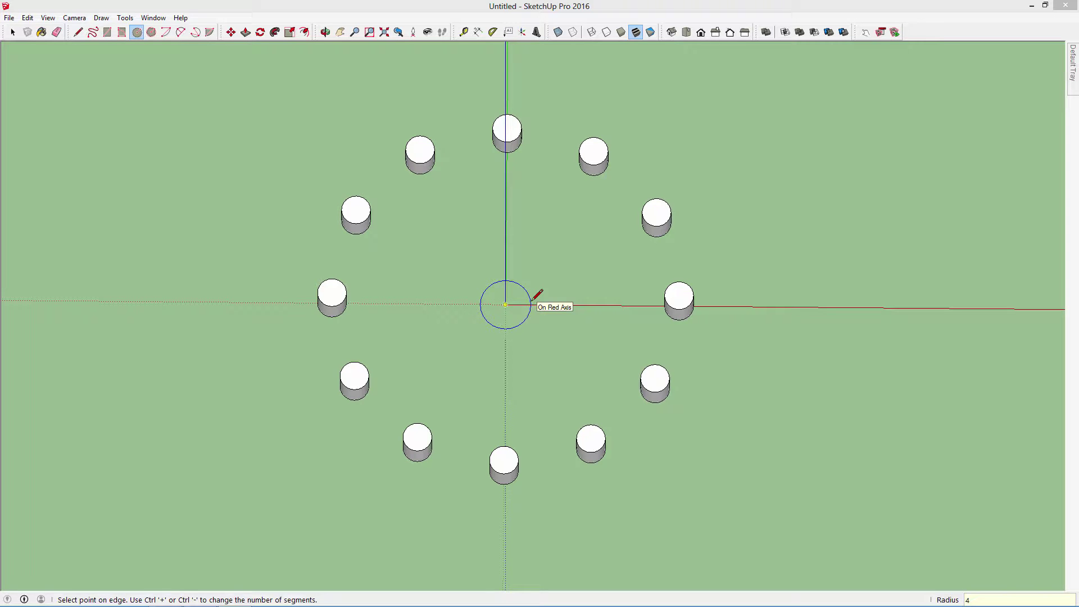
click(533, 299)
key(p)
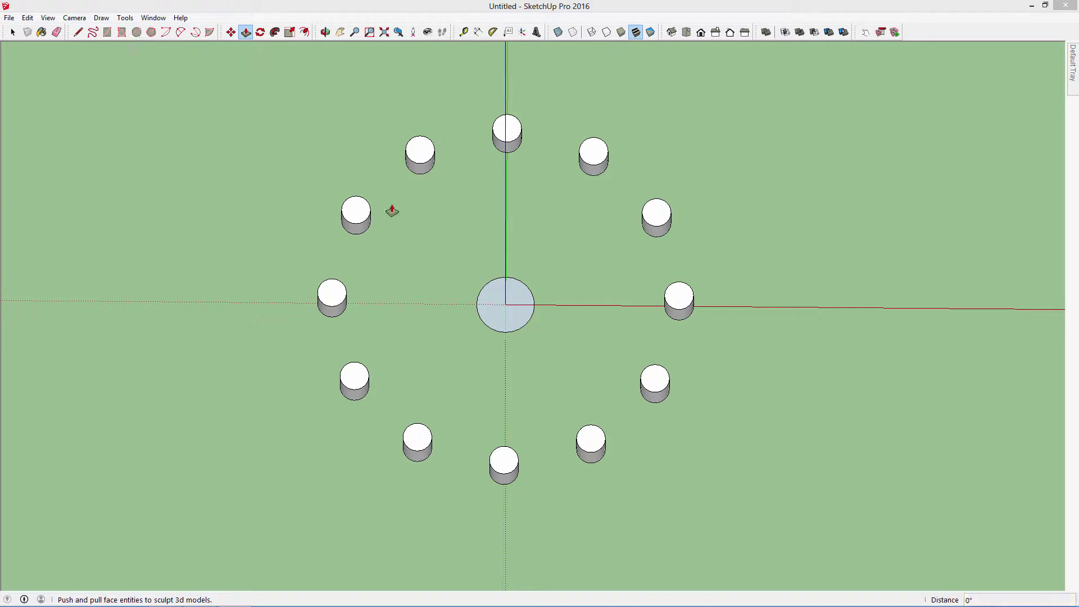
click(493, 313)
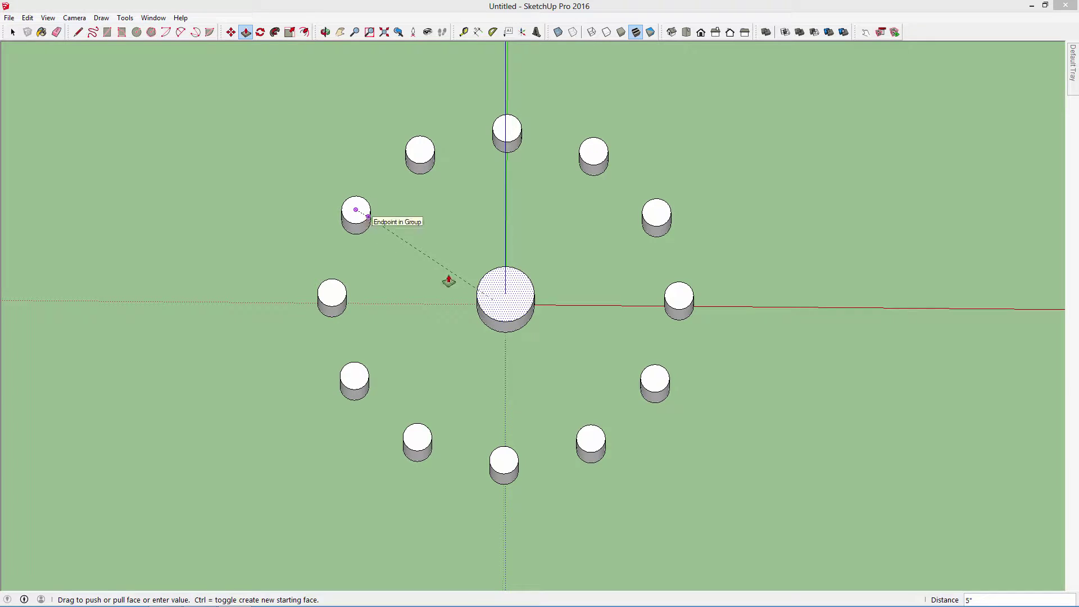
key(Return)
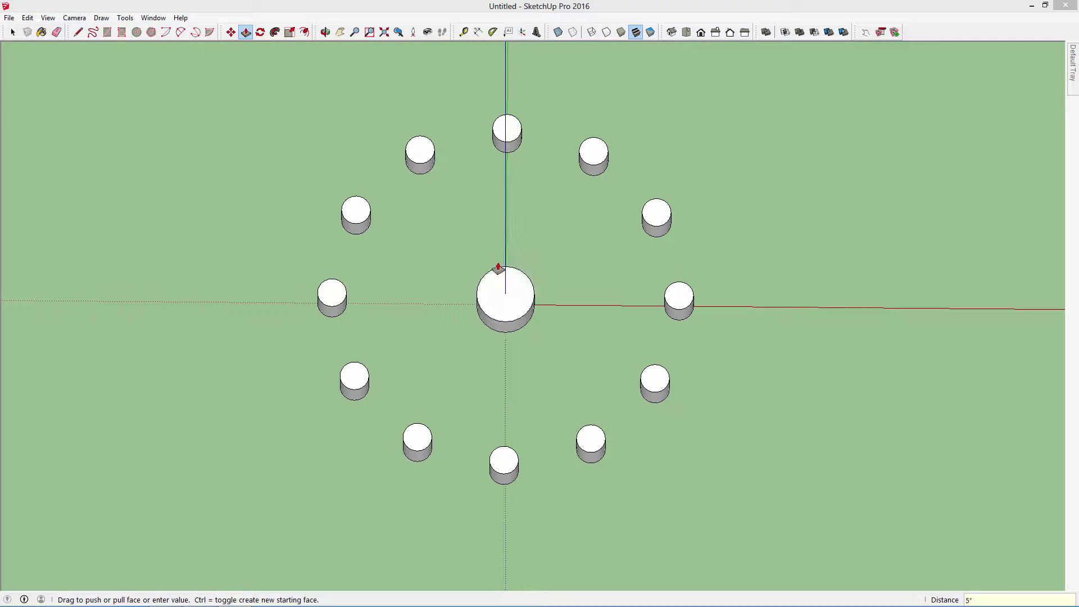
click(13, 32)
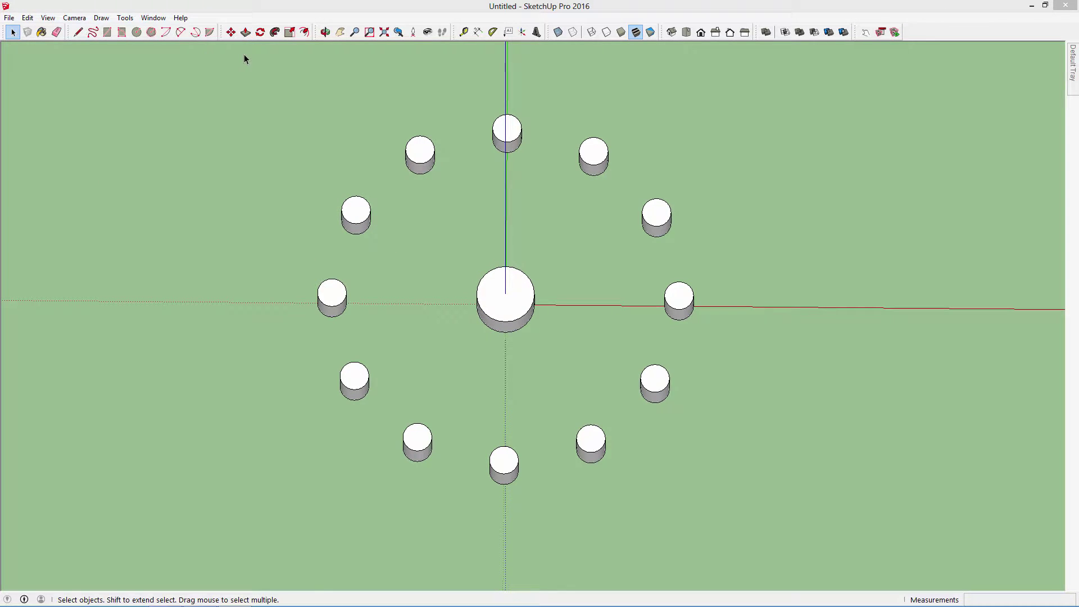
Select the whole radius-4 central cylinder and make it its own group
triple_click(488, 295)
right_click(489, 294)
click(541, 393)
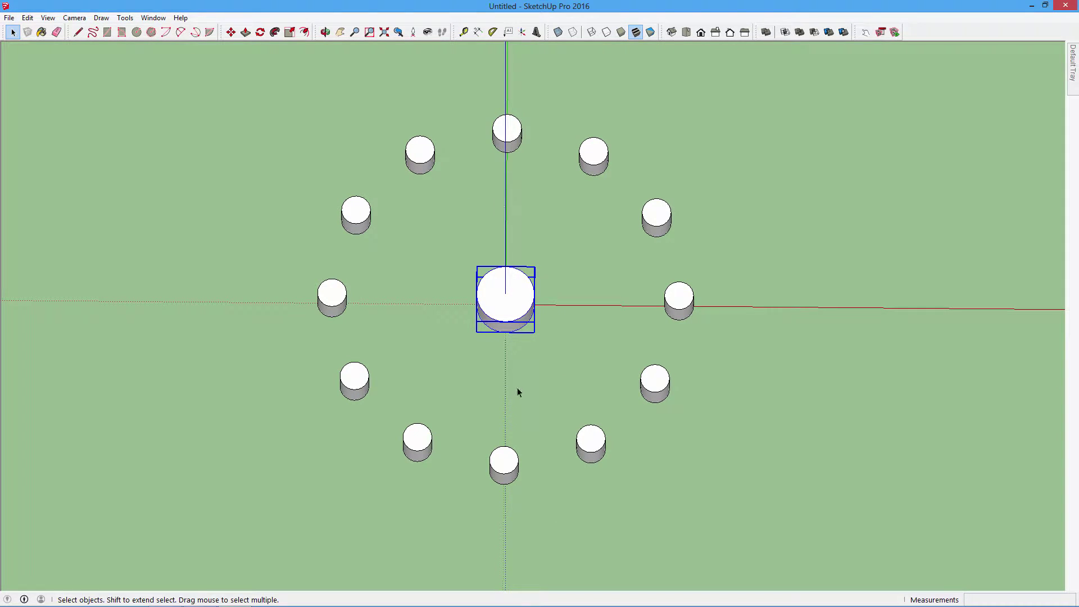
scroll(508, 364, up, 2)
scroll(508, 364, down, 1)
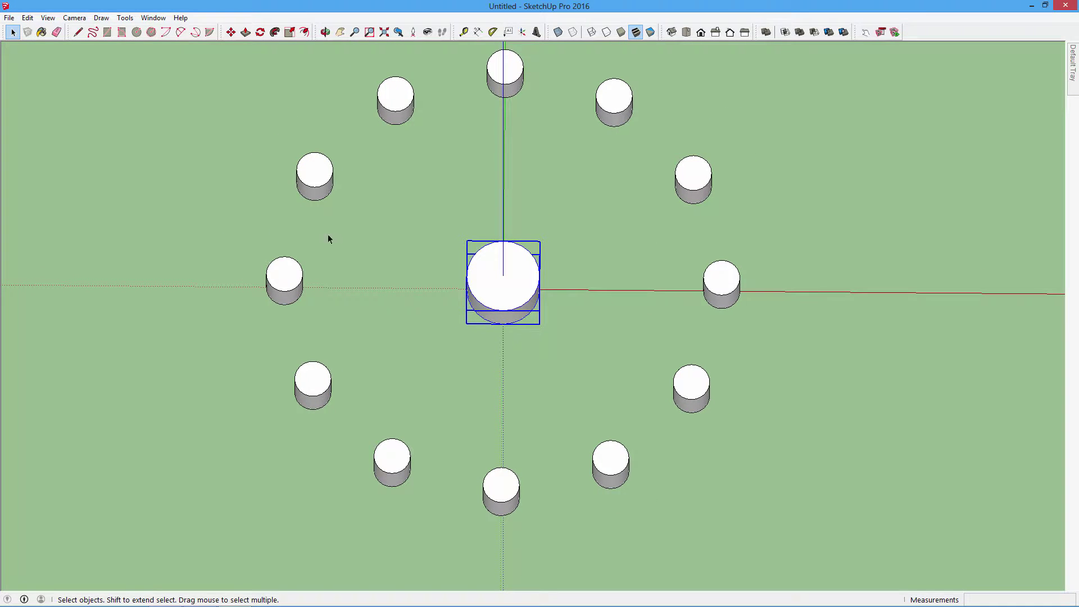
click(387, 270)
click(506, 292)
Deselect and switch the camera to the Top standard view
click(224, 192)
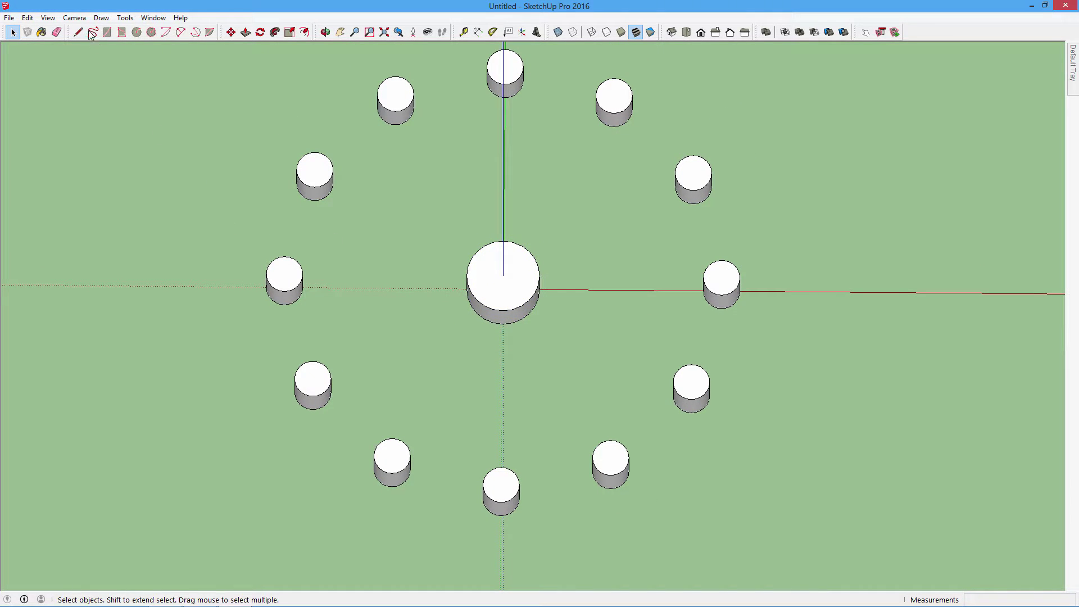
click(74, 18)
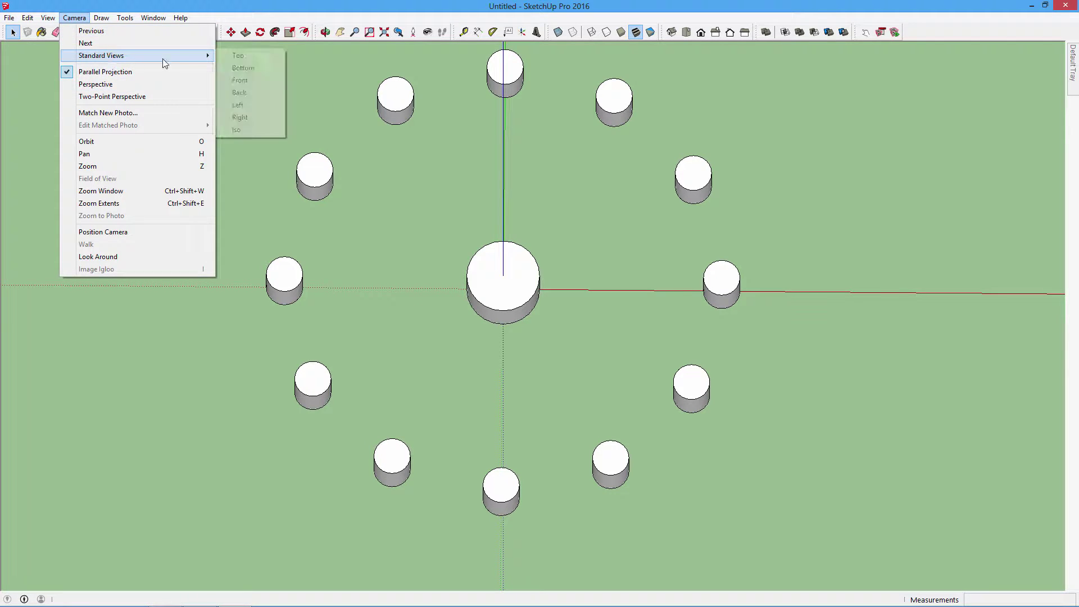
click(236, 55)
Move the large cylinder group 12 along the green axis
click(543, 328)
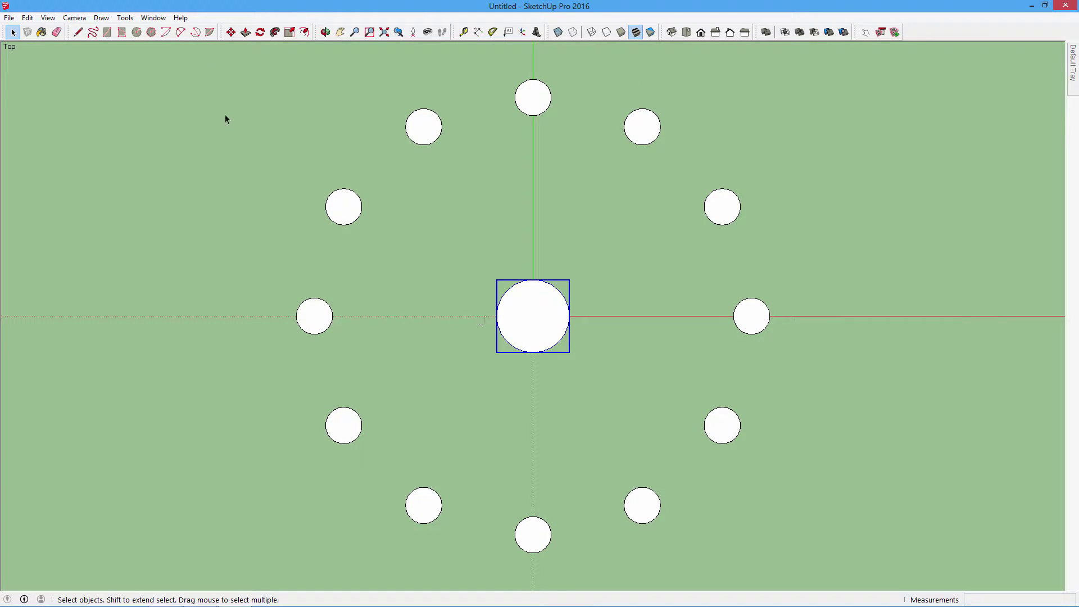
click(230, 32)
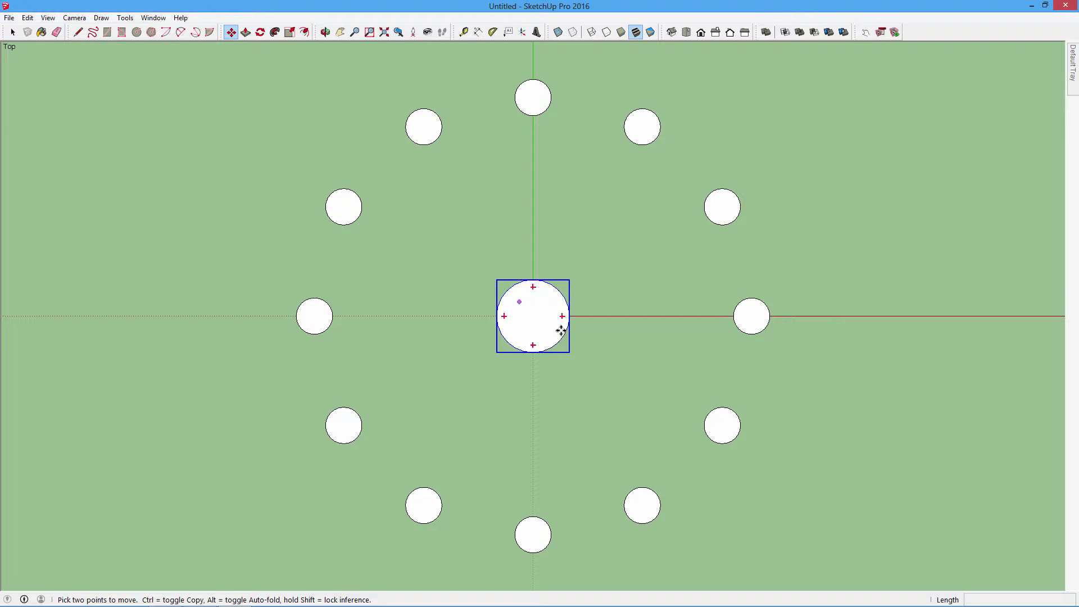
click(530, 304)
text(12)
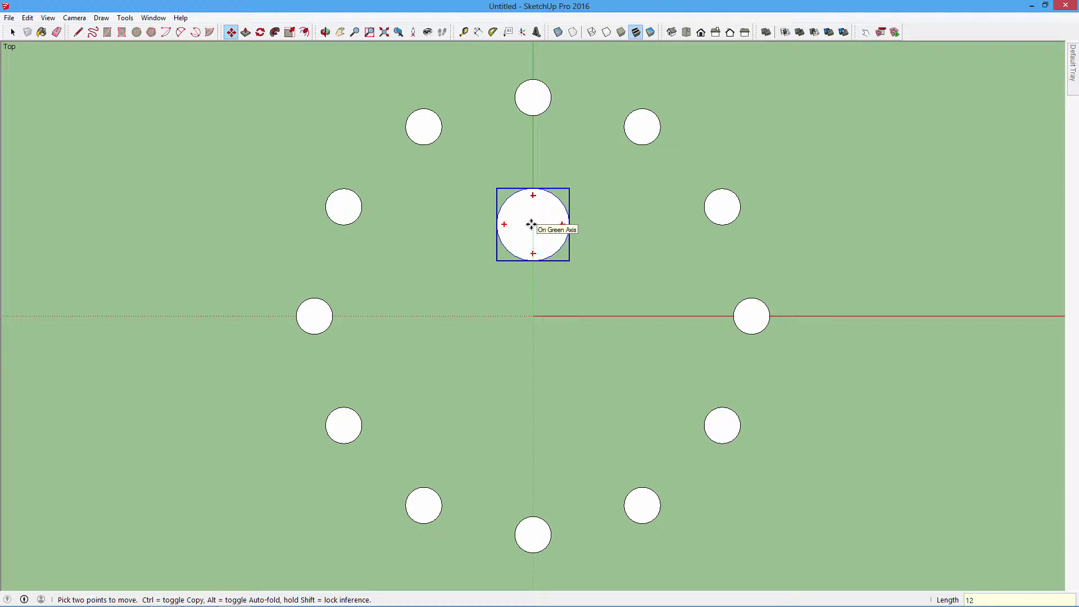
key(Return)
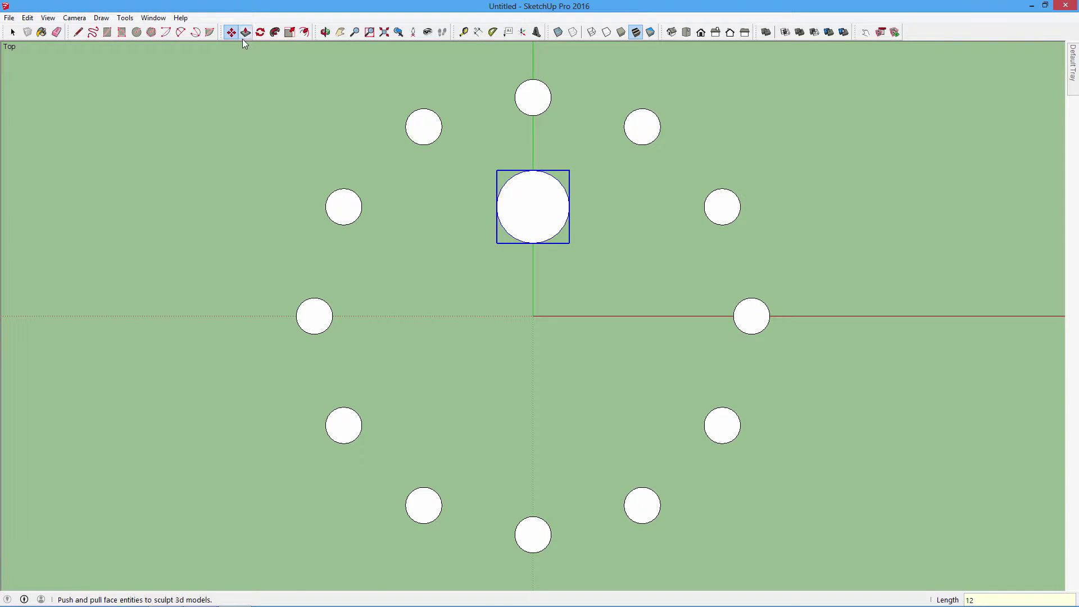
Rotate-copy the large cylinder 60° about the origin and array it 6x
click(260, 32)
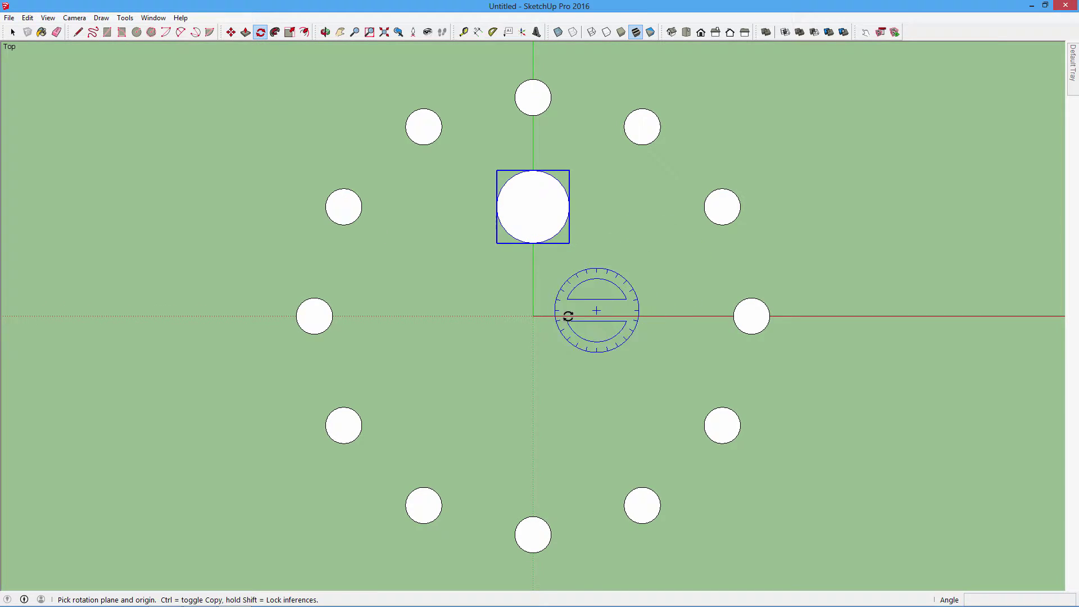
click(533, 315)
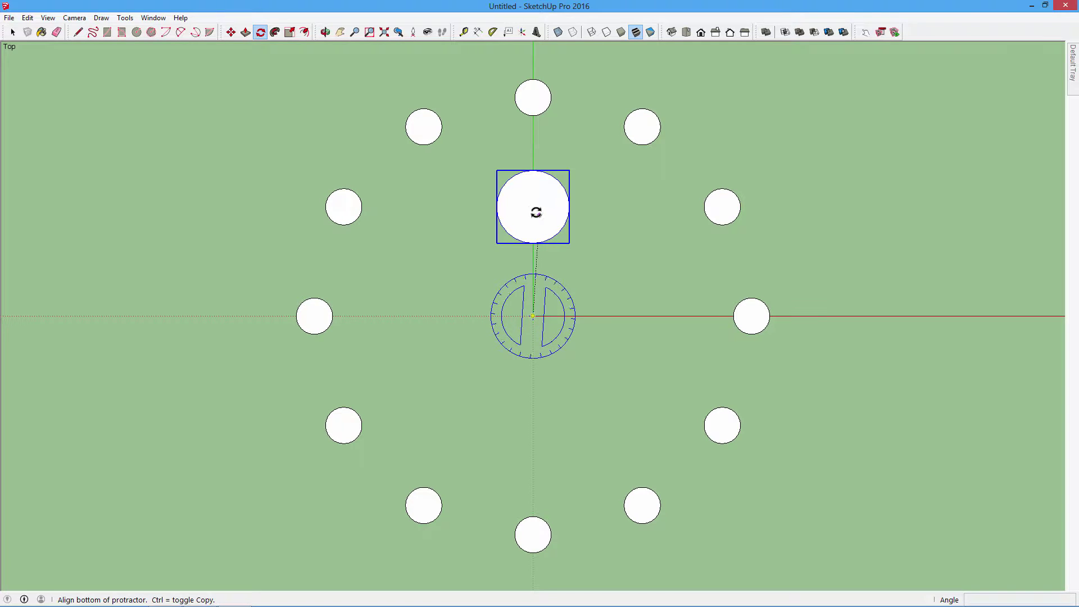
scroll(533, 216, up, 2)
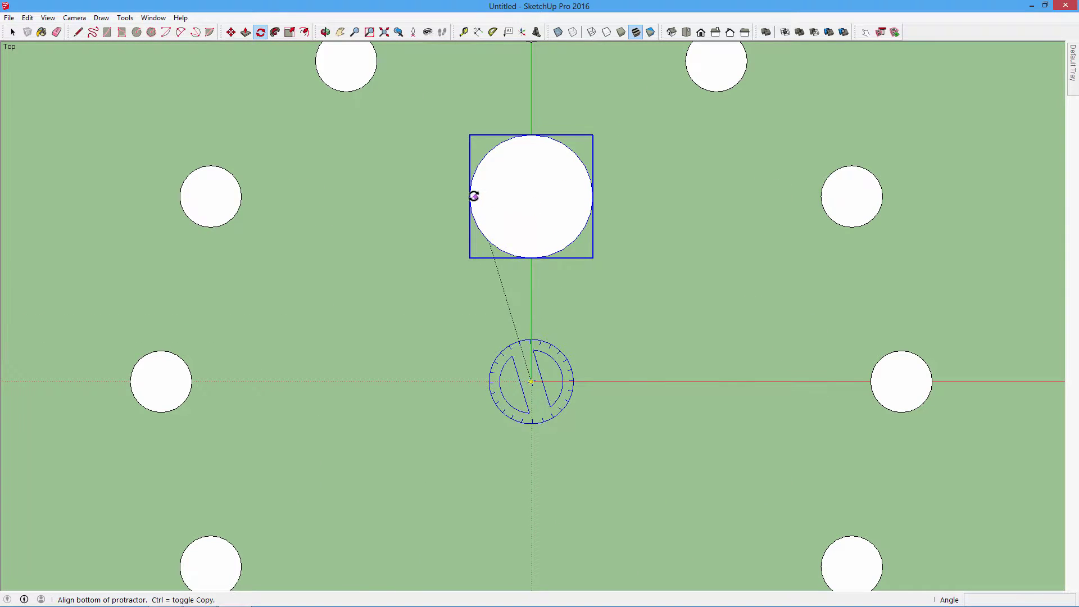
click(532, 196)
scroll(635, 255, down, 1)
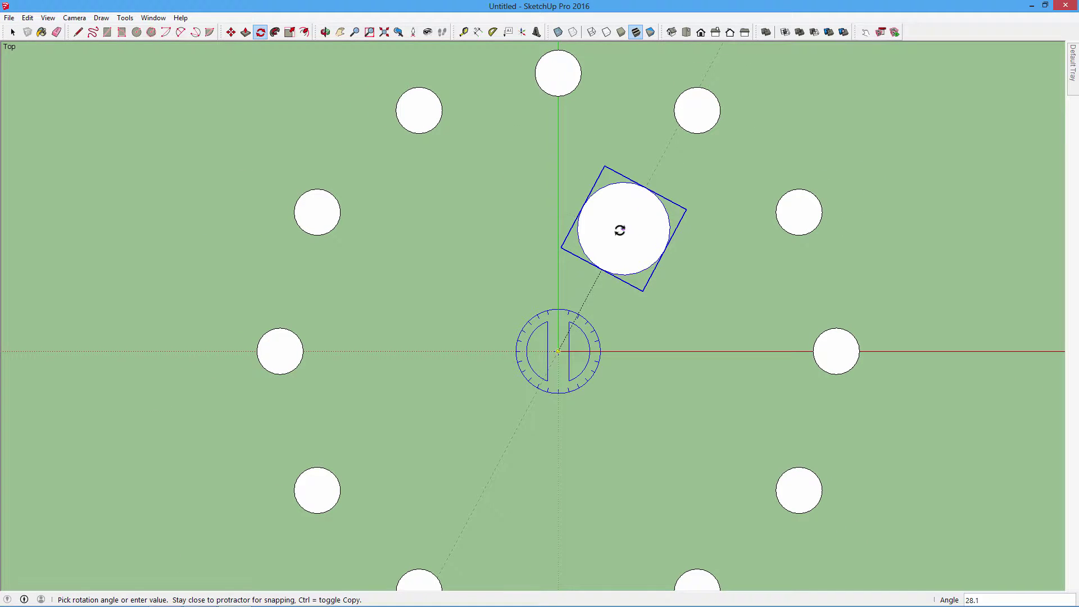
key(ctrl)
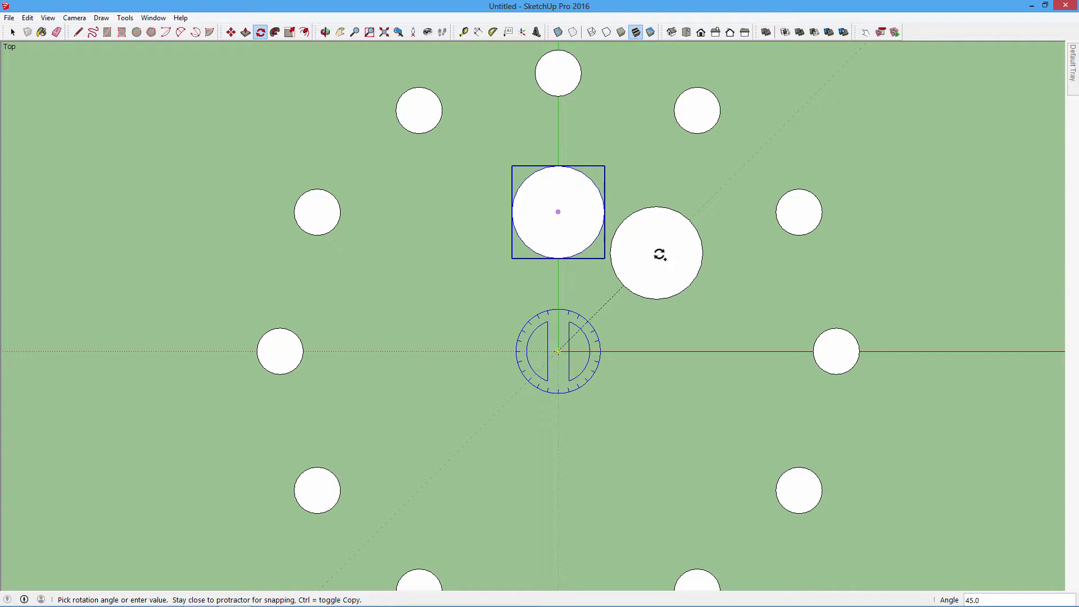
text(6)
key(Return)
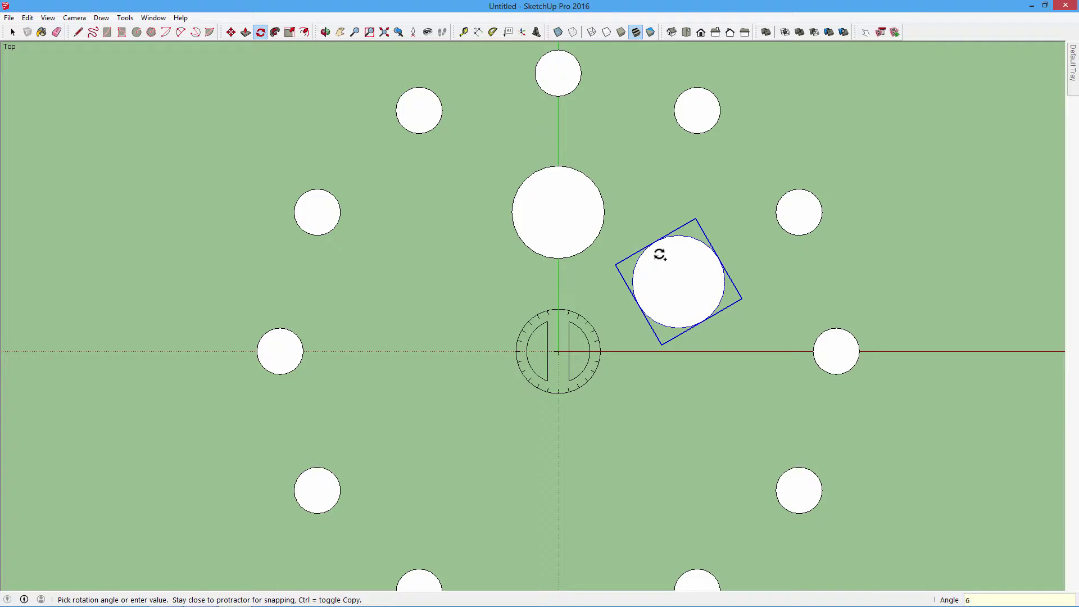
text(x)
key(Return)
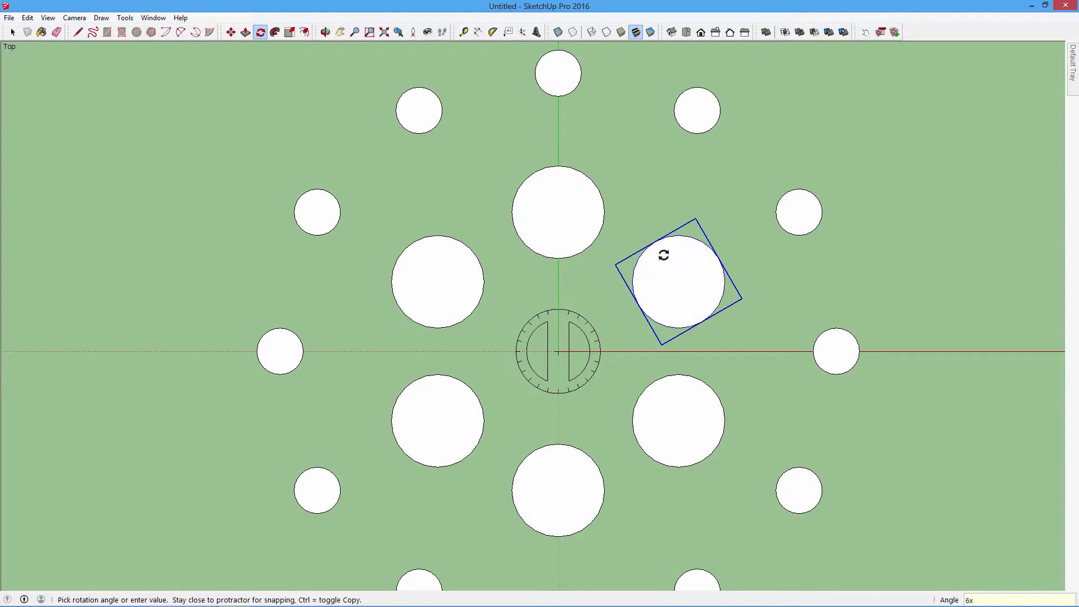
click(12, 32)
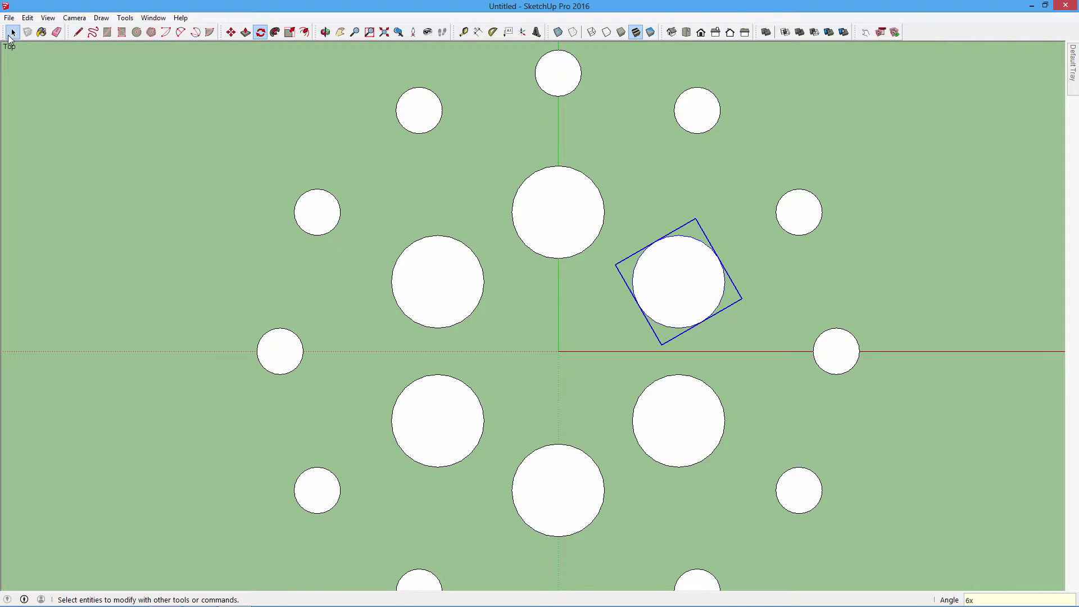
Deselect and orbit the view to see both cylinder rings in 3D
click(684, 225)
click(325, 32)
mouse_move(590, 399)
mouse_down()
mouse_move(578, 397)
mouse_move(489, 212)
mouse_move(567, 352)
mouse_up()
scroll(567, 353, down, 5)
mouse_move(646, 444)
mouse_down()
mouse_move(679, 461)
mouse_move(834, 429)
mouse_move(696, 447)
mouse_move(551, 386)
mouse_up()
scroll(547, 382, up, 2)
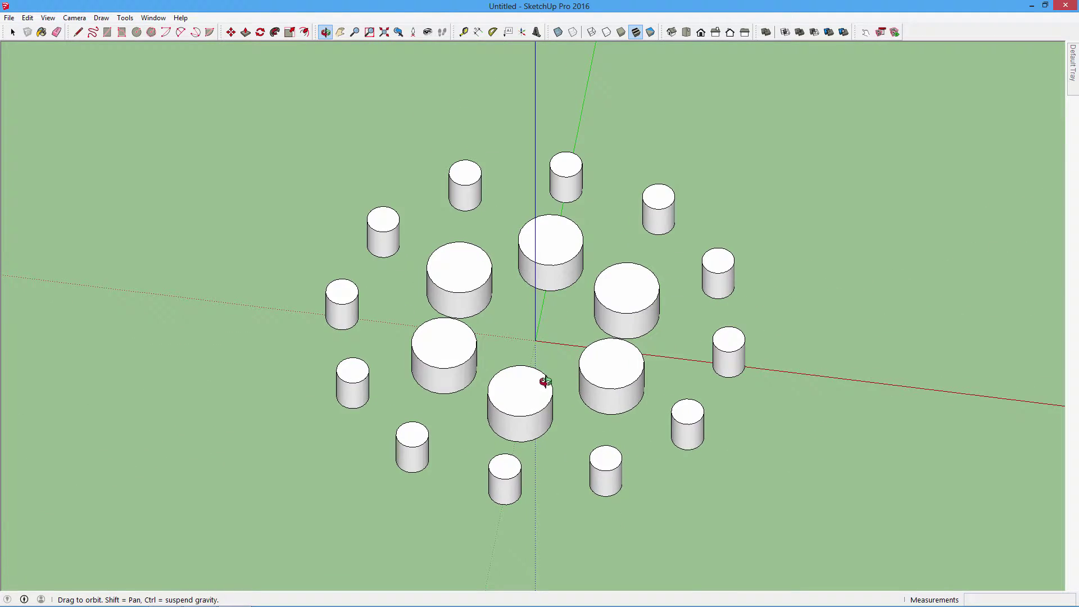
mouse_move(513, 416)
mouse_down()
mouse_move(263, 322)
mouse_move(719, 378)
mouse_move(376, 438)
mouse_move(229, 344)
mouse_move(542, 466)
mouse_move(369, 335)
mouse_move(595, 443)
mouse_move(665, 452)
mouse_move(536, 407)
mouse_up()
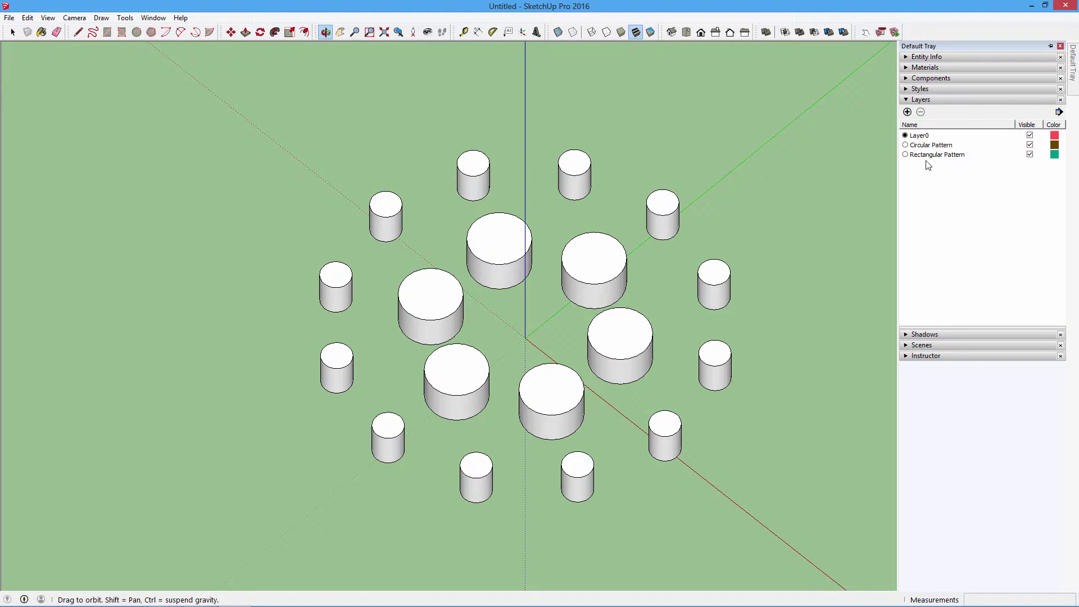
Select all 20 cylinders and assign them to the Circular Pattern layer in Entity Info
click(922, 155)
click(1050, 46)
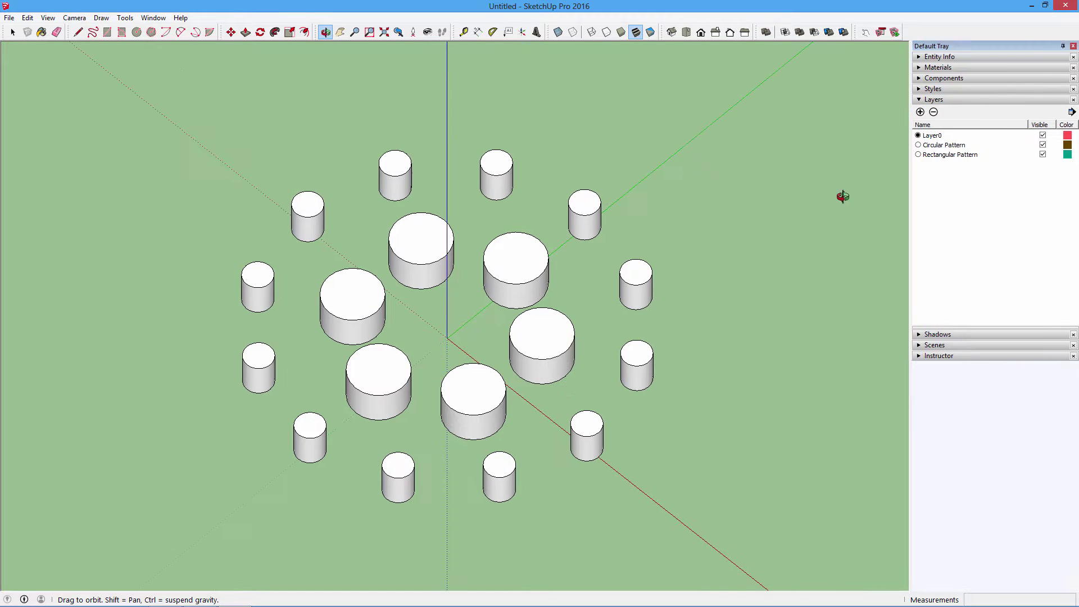
click(13, 32)
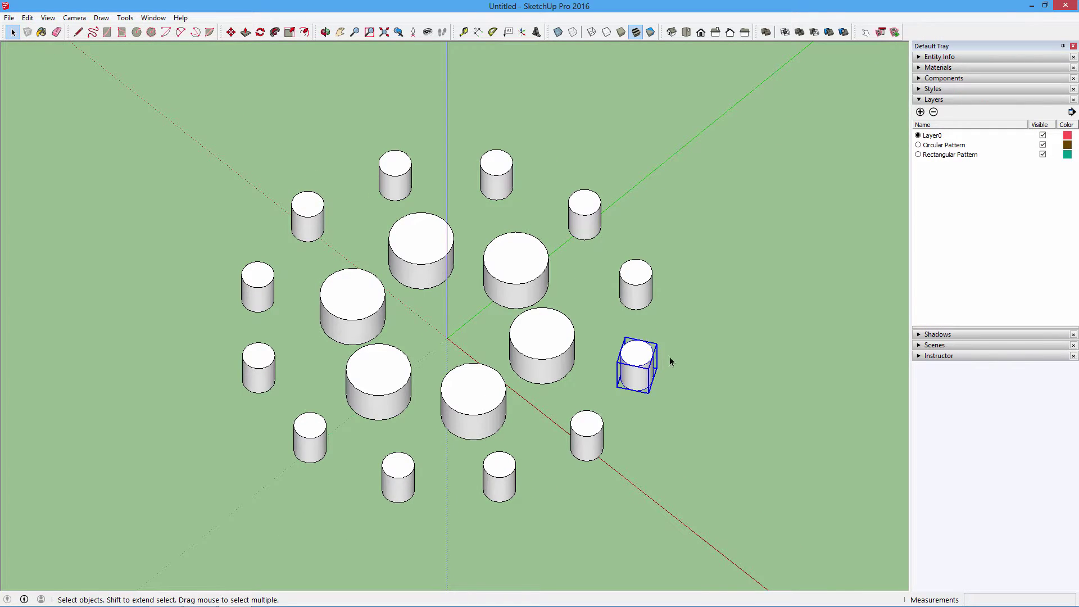
scroll(670, 362, down, 2)
drag(732, 518, 167, 192)
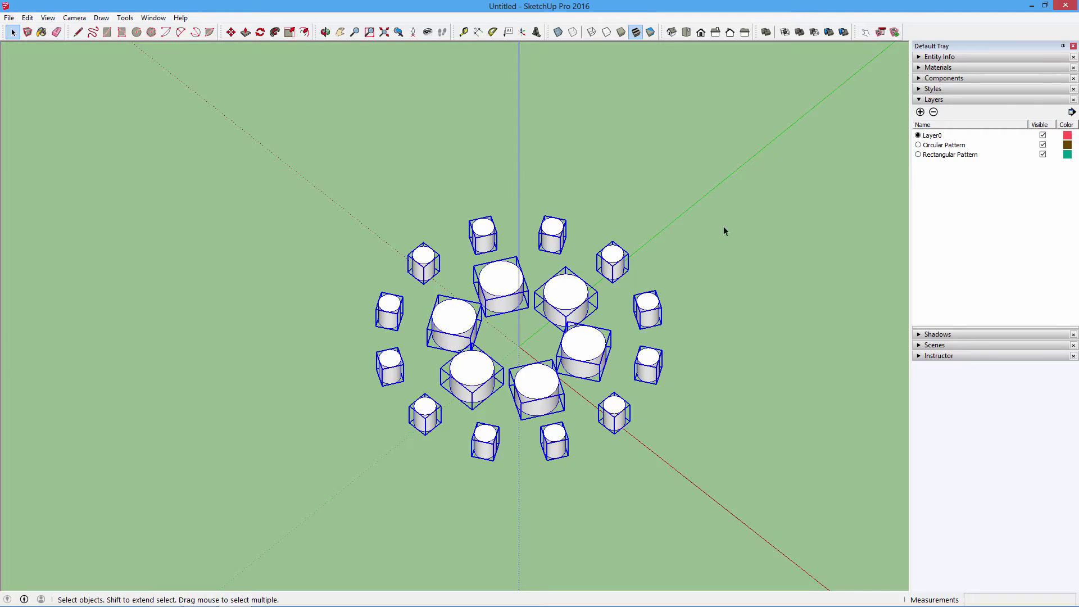
click(1053, 57)
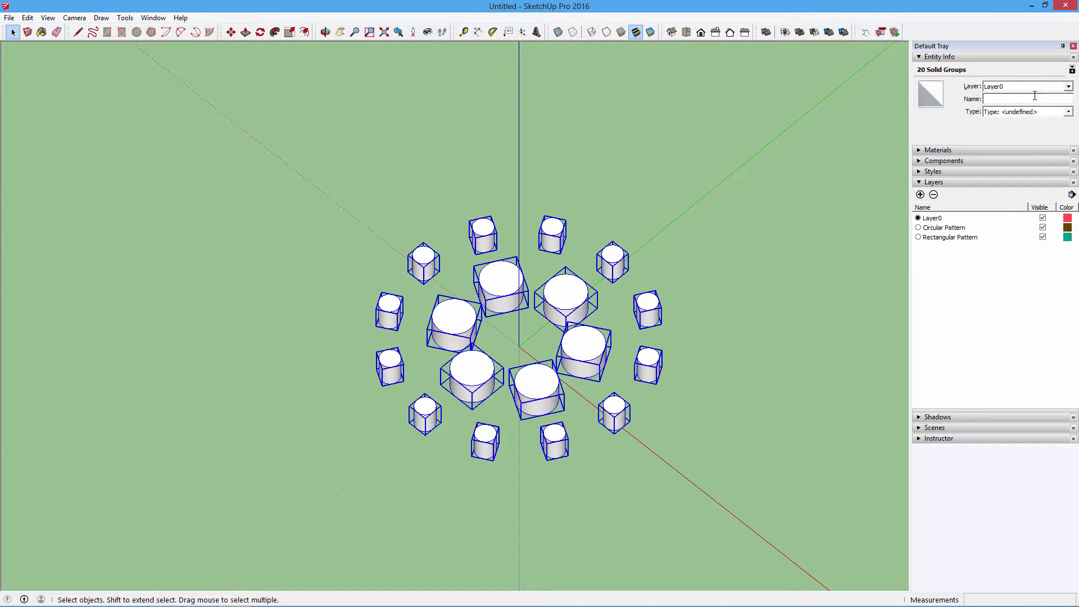
click(1069, 88)
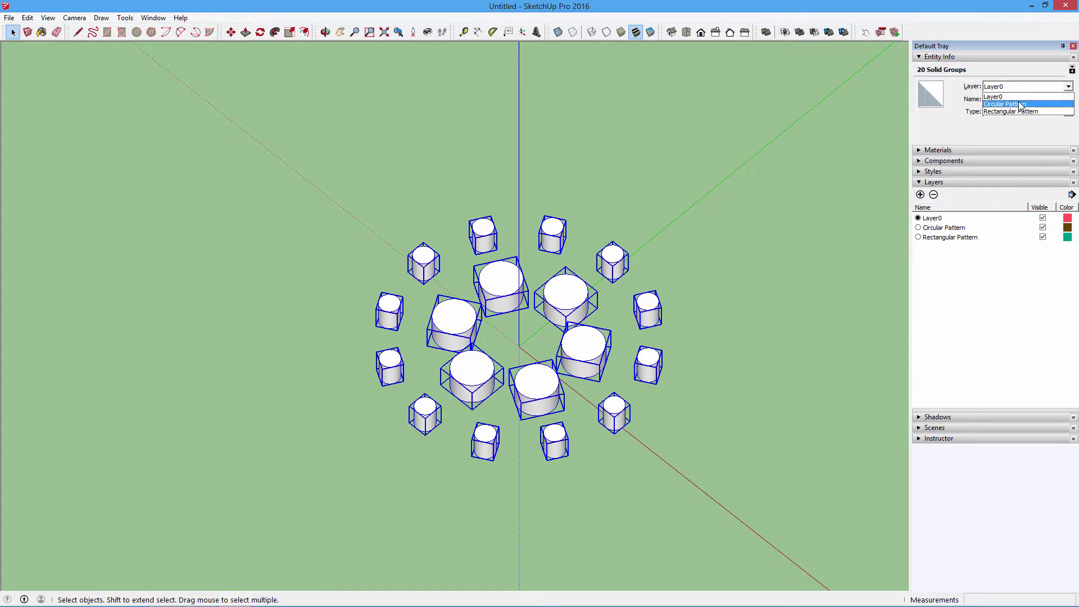
click(1021, 104)
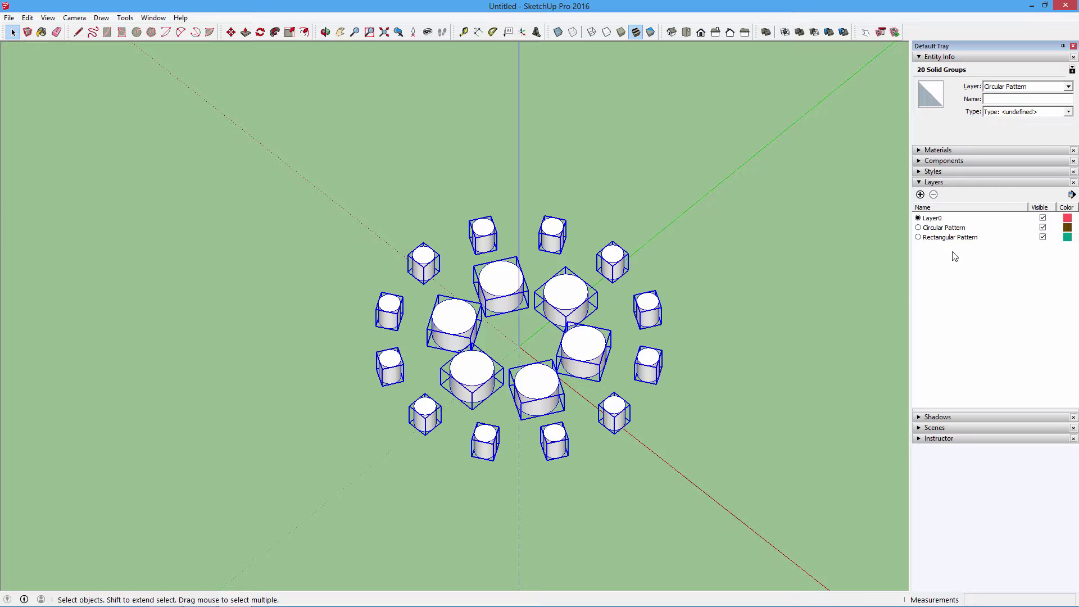
Deselect and hide the Circular Pattern layer, collapsing the side panels
click(850, 276)
click(1042, 228)
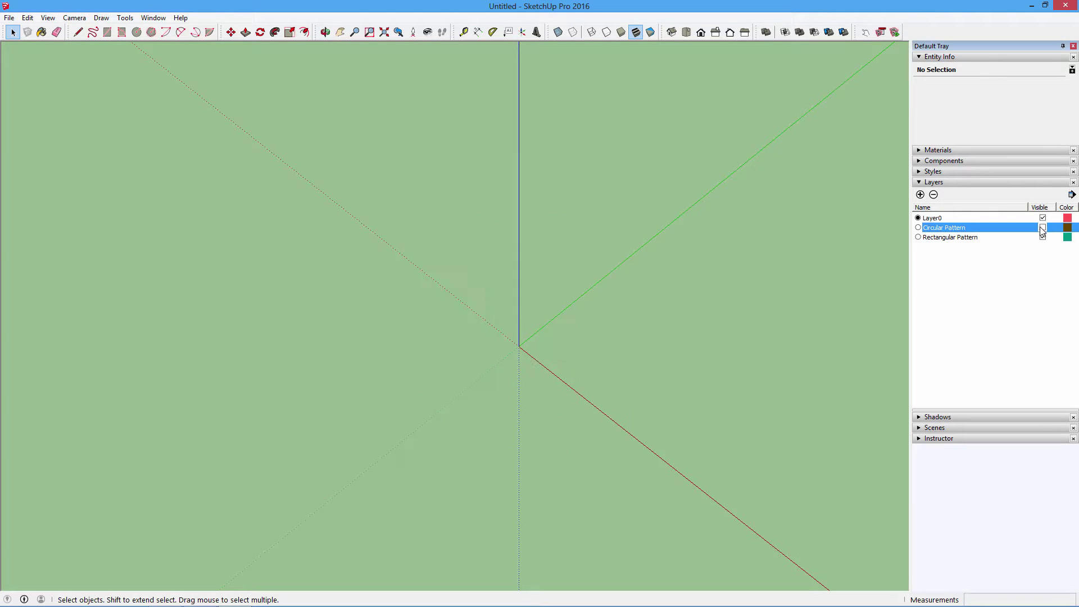
click(1062, 46)
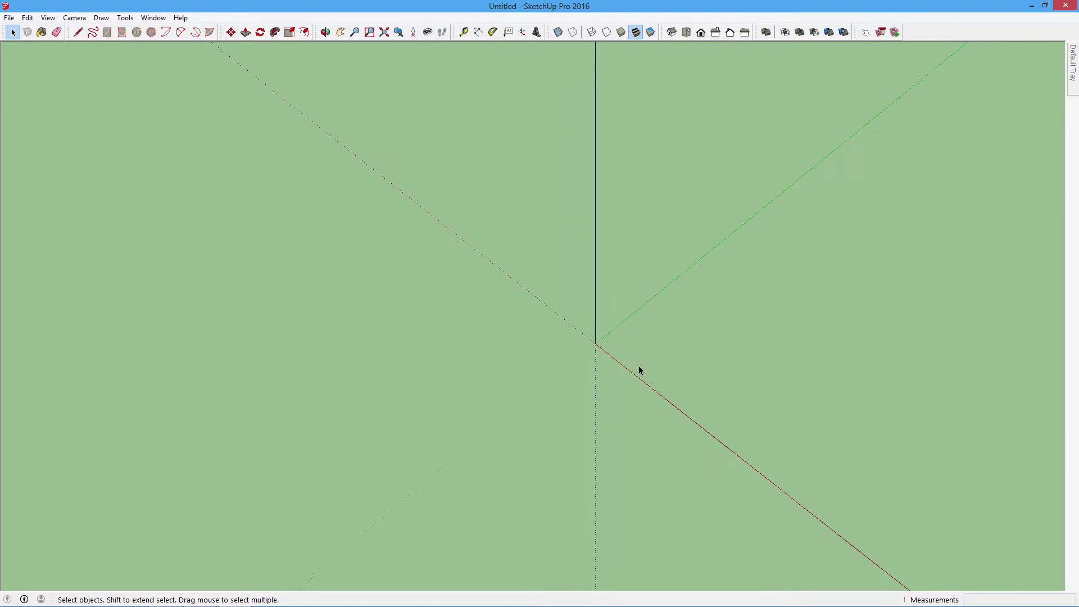
Draw a 2 by 2 square at the origin and push it up 4 inches
click(107, 32)
click(552, 326)
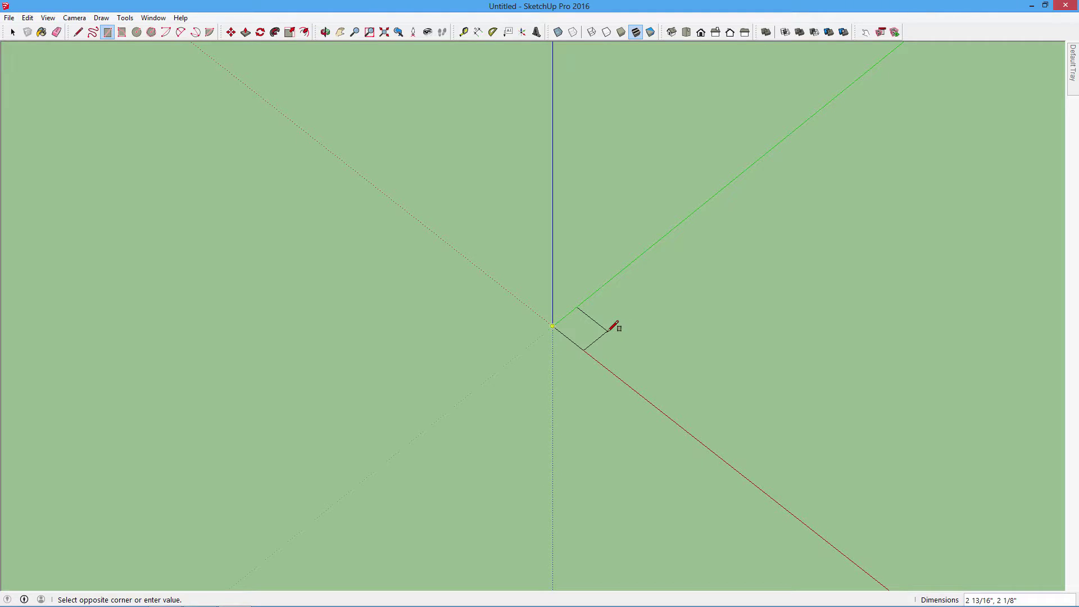
text(2,2)
key(Return)
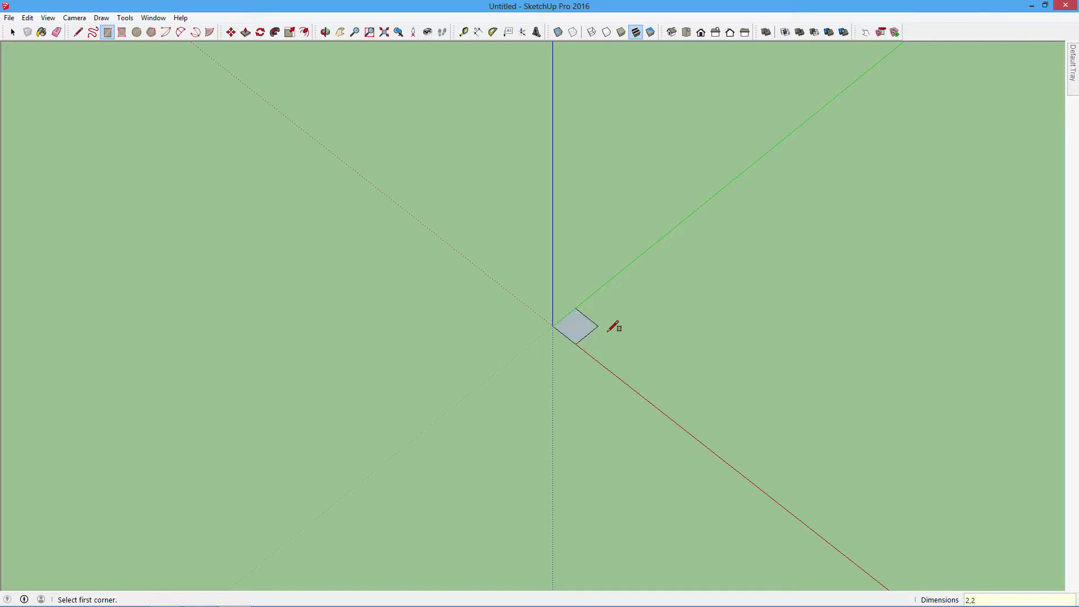
click(246, 32)
click(571, 327)
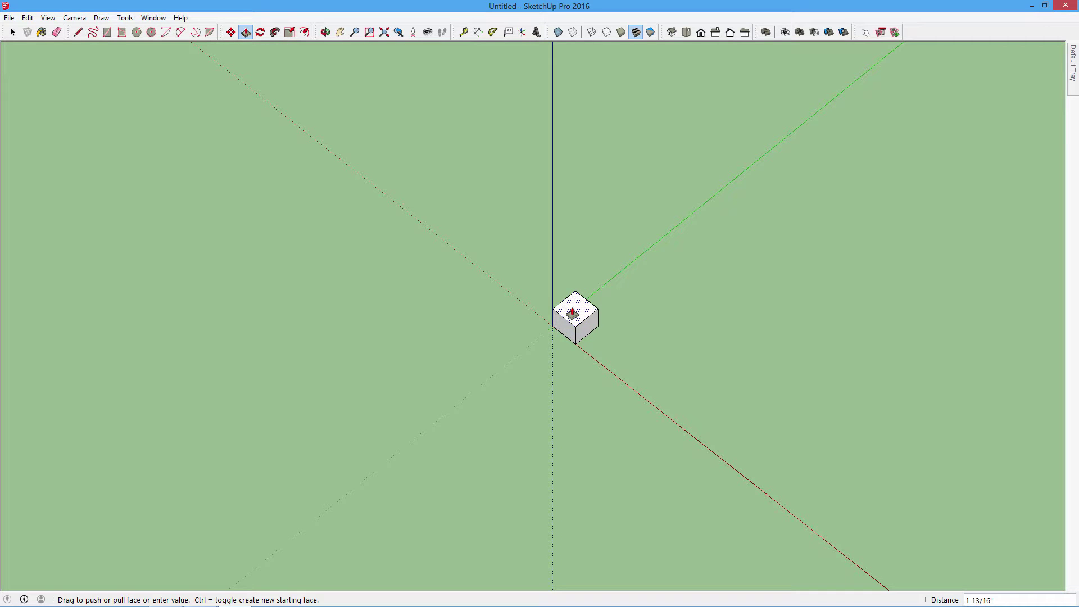
text(4)
key(Return)
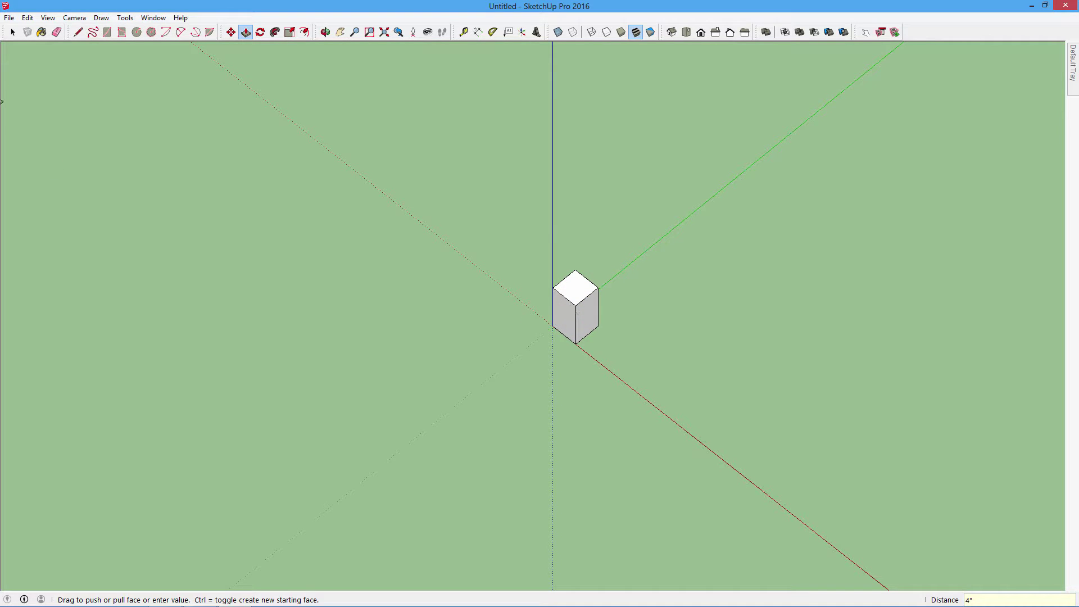
Select the whole box and make it a group
click(13, 32)
scroll(608, 335, up, 2)
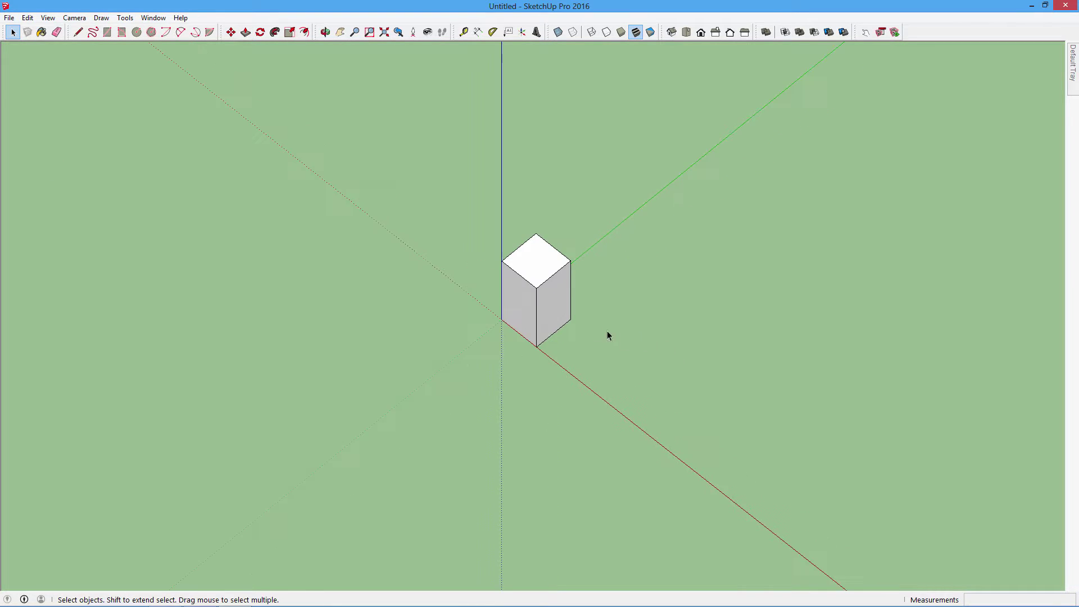
triple_click(543, 266)
right_click(541, 263)
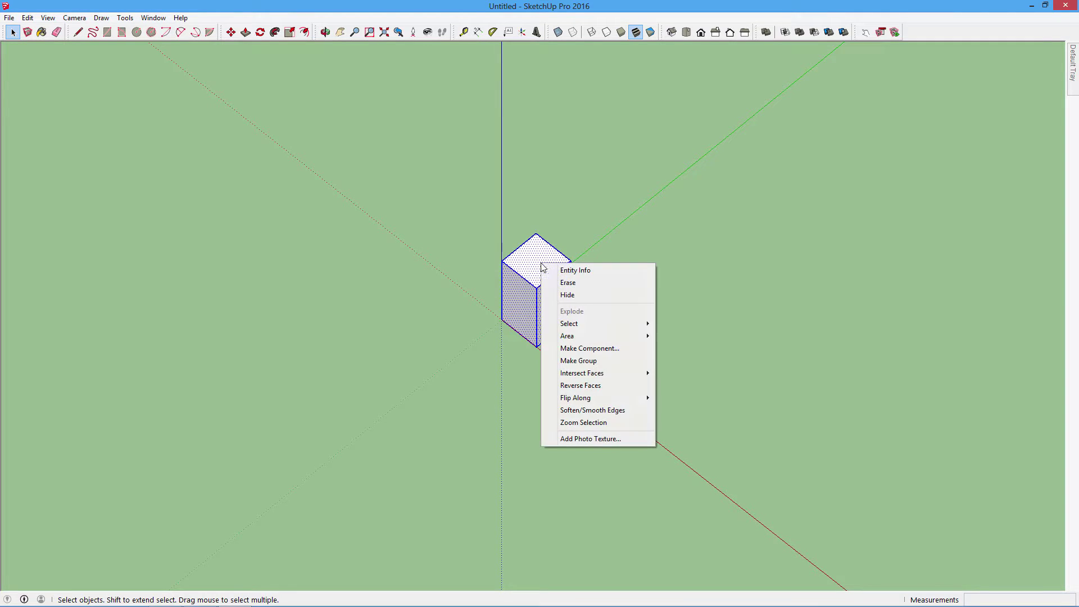
click(604, 363)
click(343, 314)
scroll(326, 332, down, 2)
scroll(318, 342, down, 1)
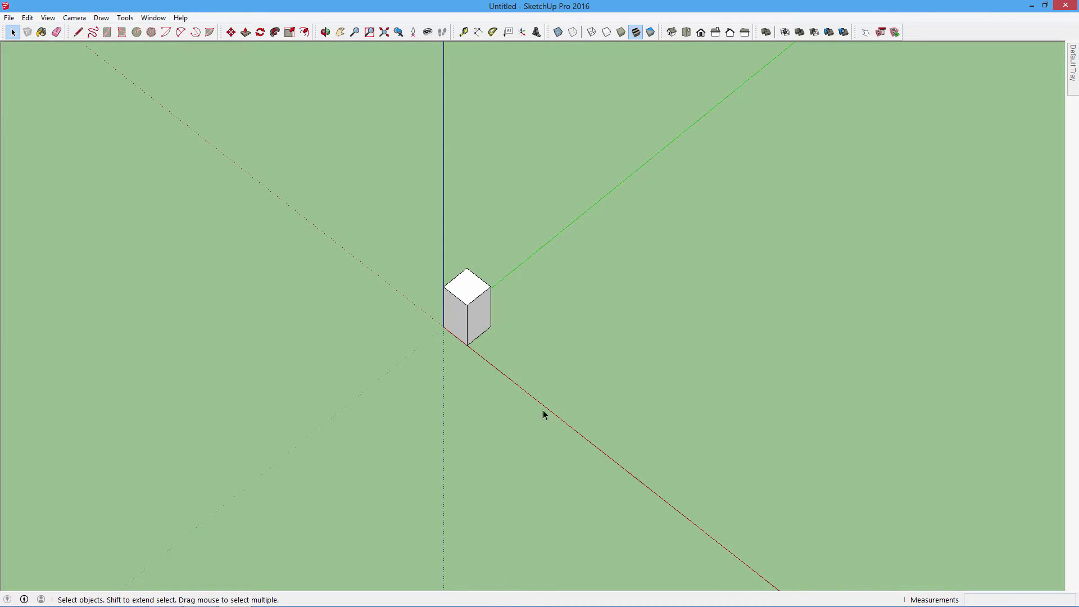
scroll(486, 293, up, 2)
scroll(512, 305, up, 1)
Switch the camera to the Top standard view
click(74, 18)
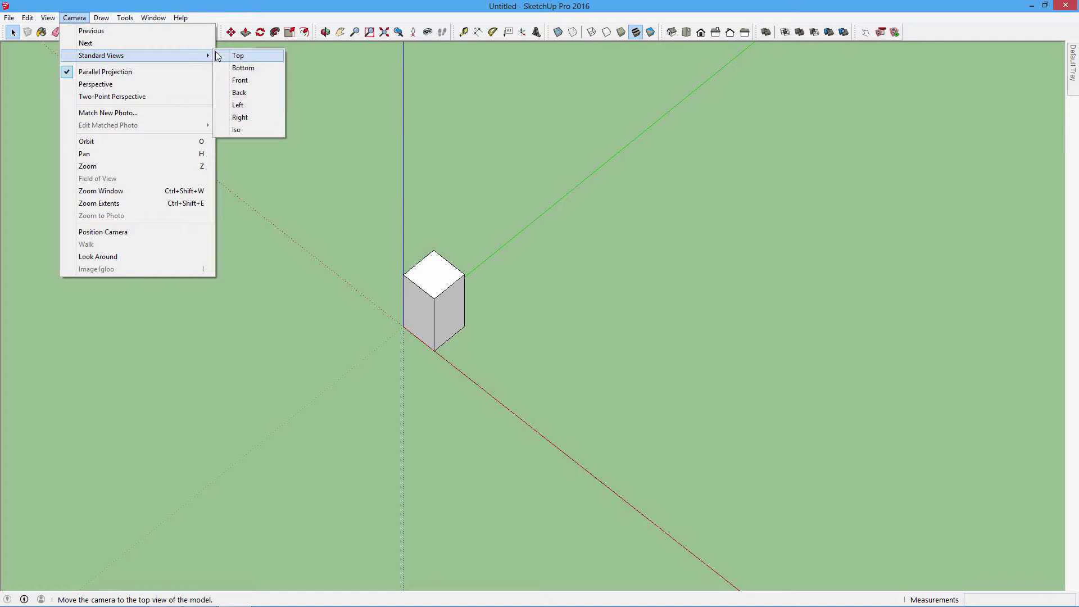
click(236, 55)
scroll(576, 349, up, 1)
scroll(577, 349, up, 1)
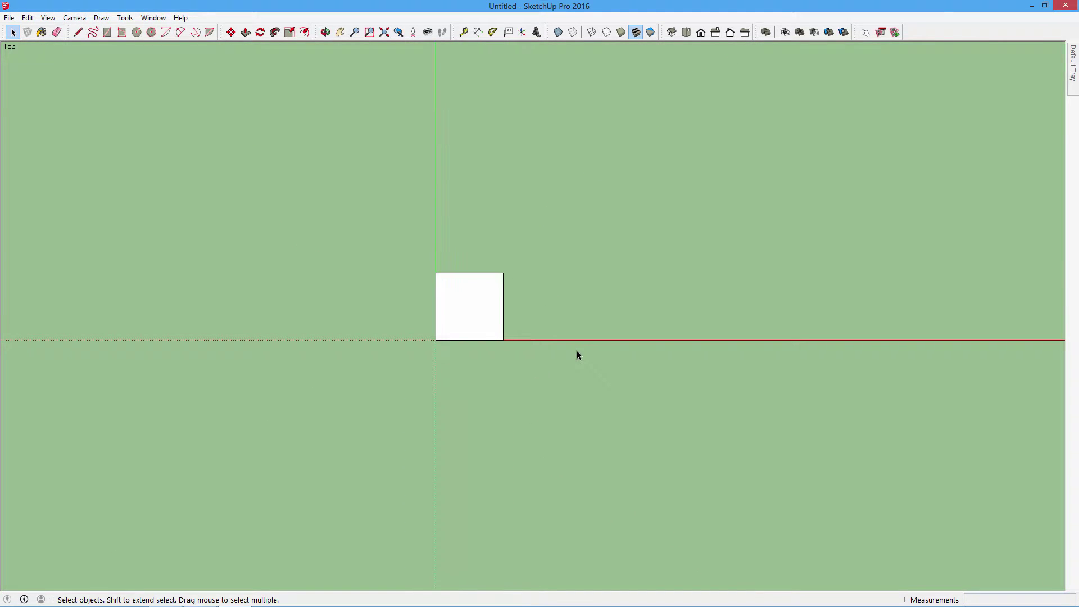
Copy the box 12 inches along the red axis, then undo that copy
click(452, 315)
click(231, 32)
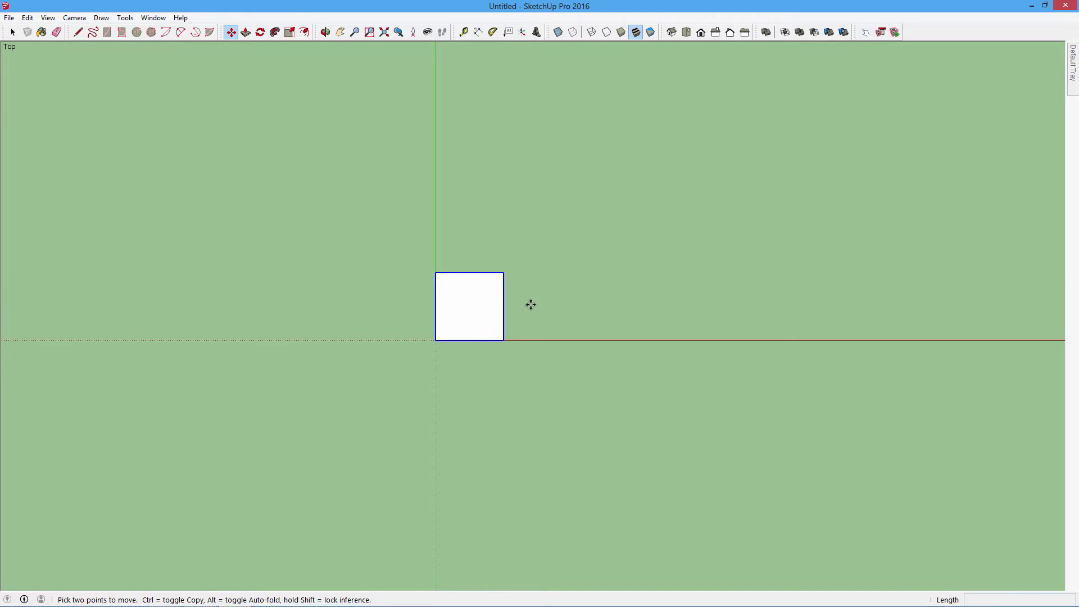
click(437, 340)
key(ctrl)
text(12)
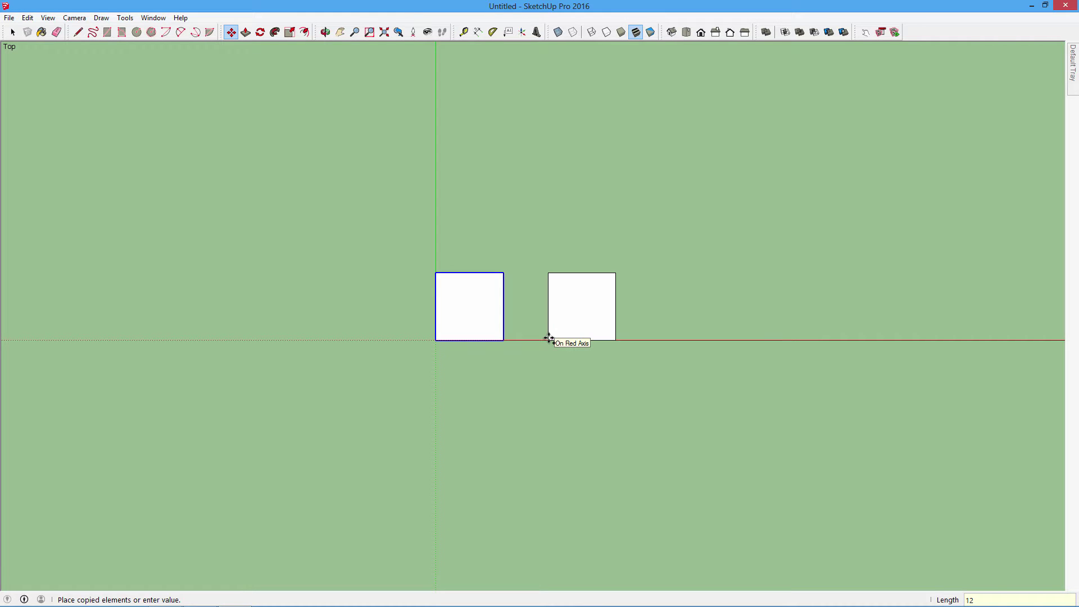
key(Return)
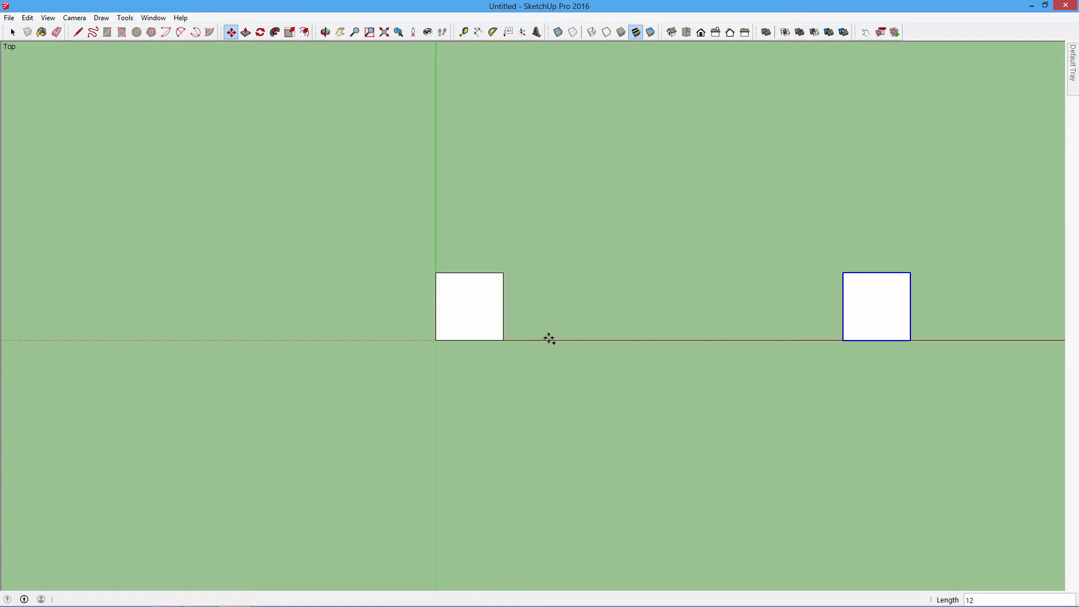
key(ctrl+z)
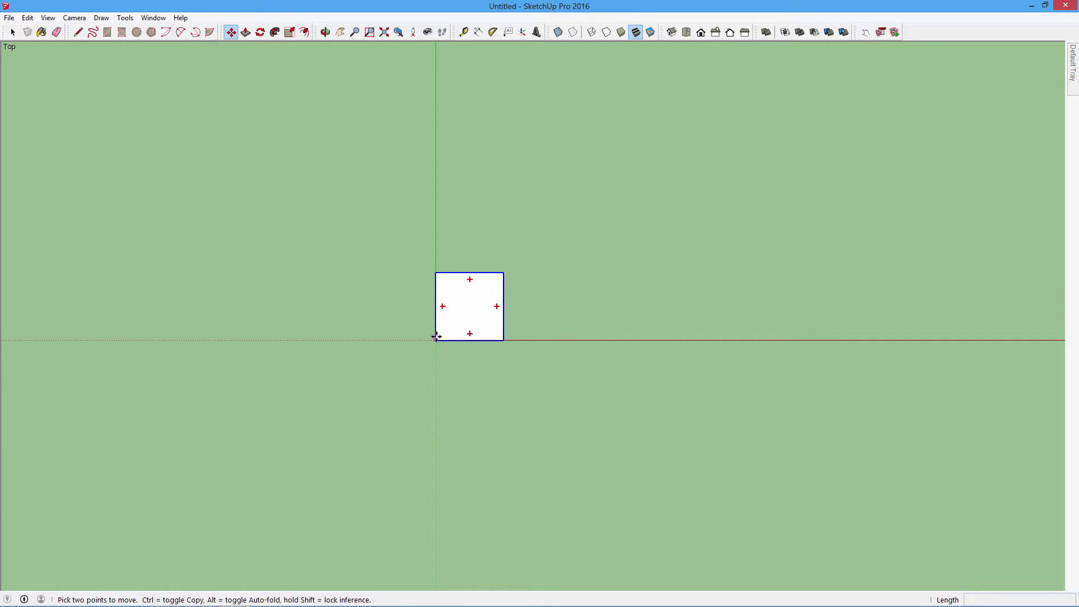
Copy the box 4 inches along the red axis and array it with 4x
click(436, 337)
key(ctrl)
text(4)
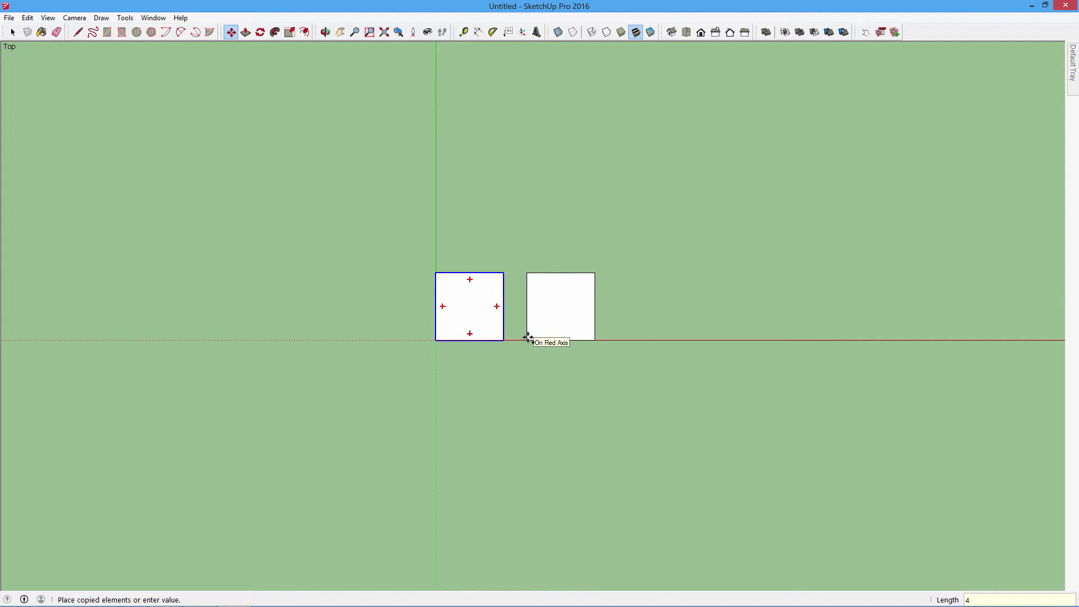
key(Return)
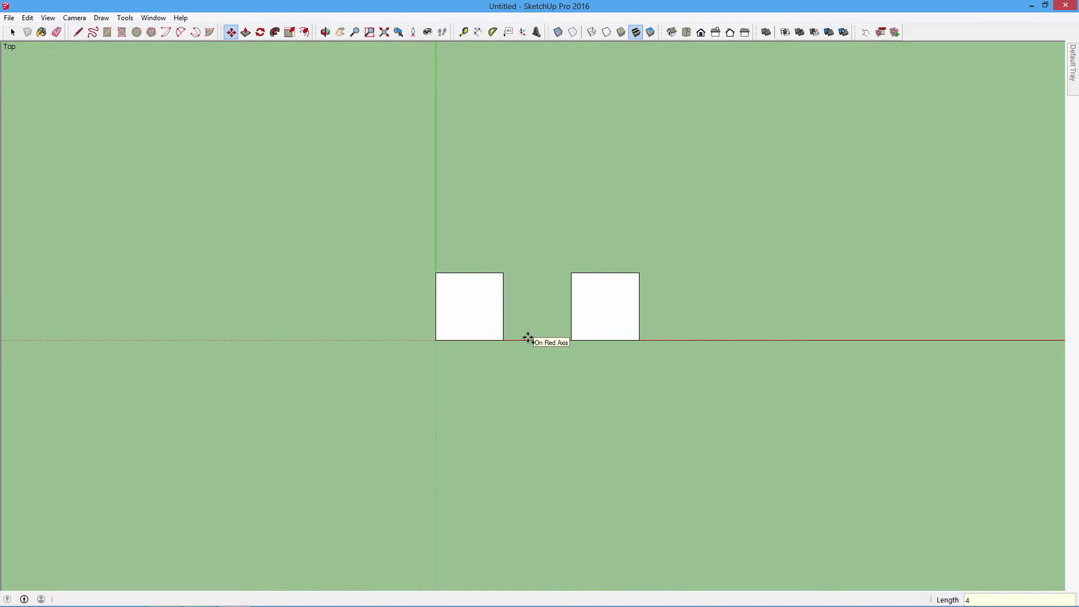
text(4x)
key(Return)
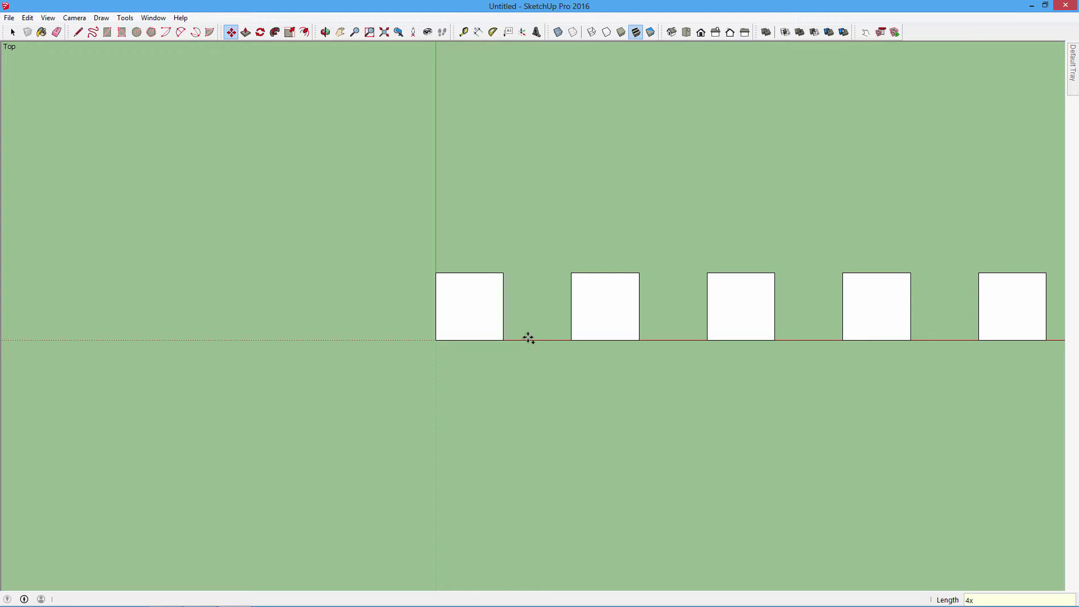
scroll(472, 328, down, 2)
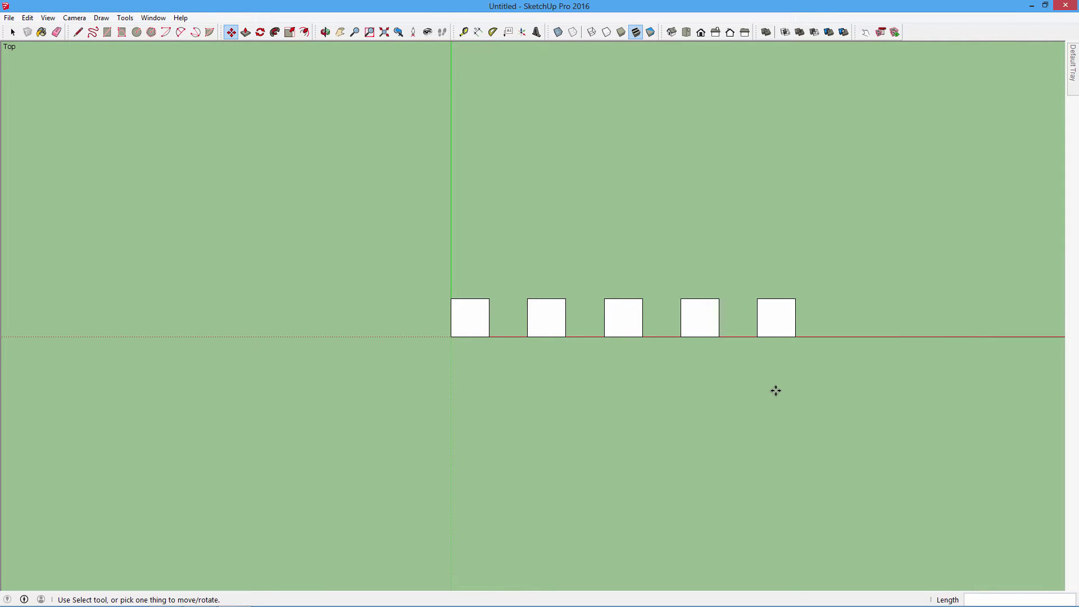
Orbit from the top view into a 3D view of the box row
click(325, 32)
mouse_move(475, 417)
mouse_down()
mouse_move(701, 306)
mouse_move(339, 343)
mouse_move(402, 433)
mouse_move(787, 345)
mouse_move(776, 183)
mouse_move(478, 201)
mouse_move(660, 356)
mouse_move(474, 149)
mouse_up()
click(464, 32)
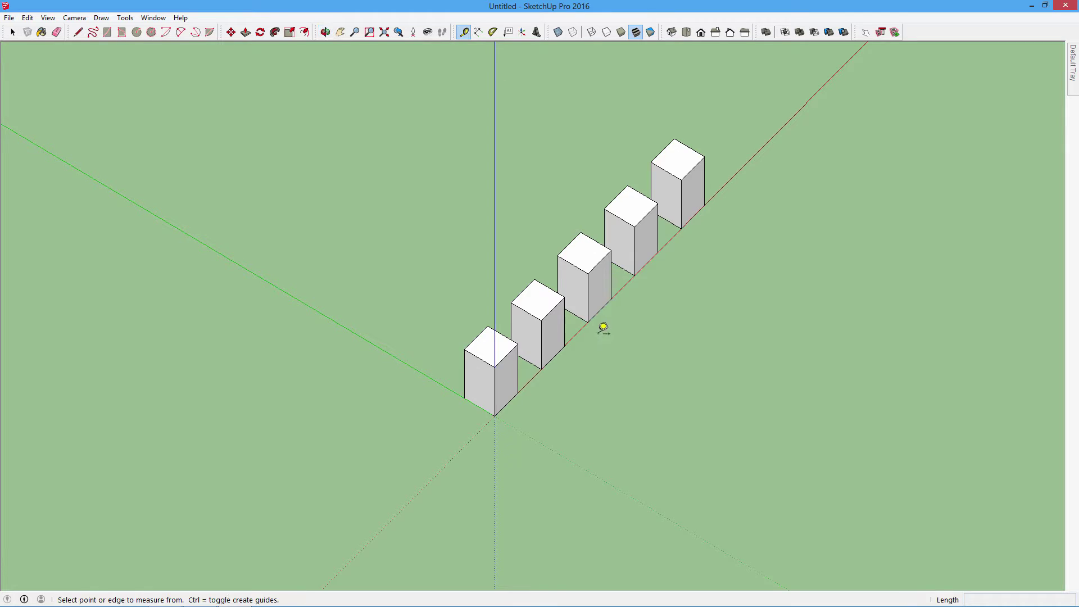
scroll(591, 330, up, 2)
Take two Tape Measure readings between neighbouring boxes, then return to Select
click(520, 314)
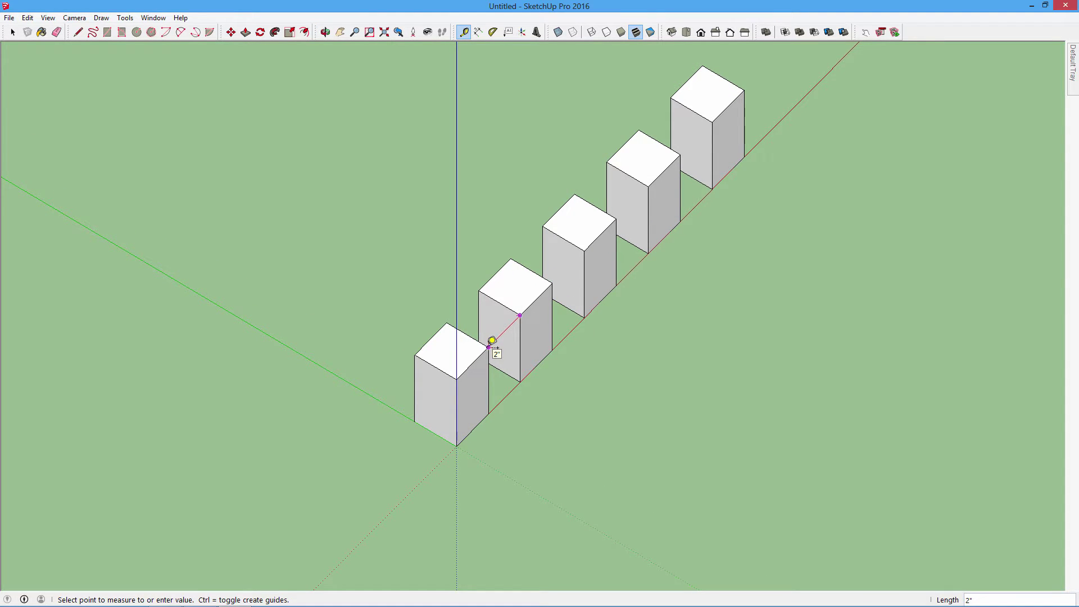
click(498, 341)
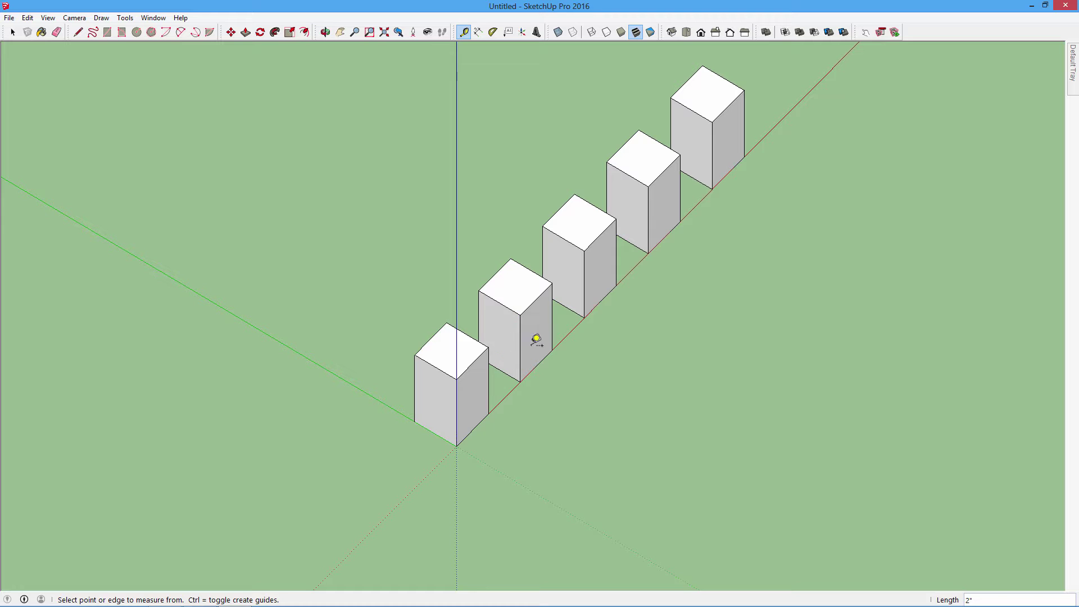
click(488, 347)
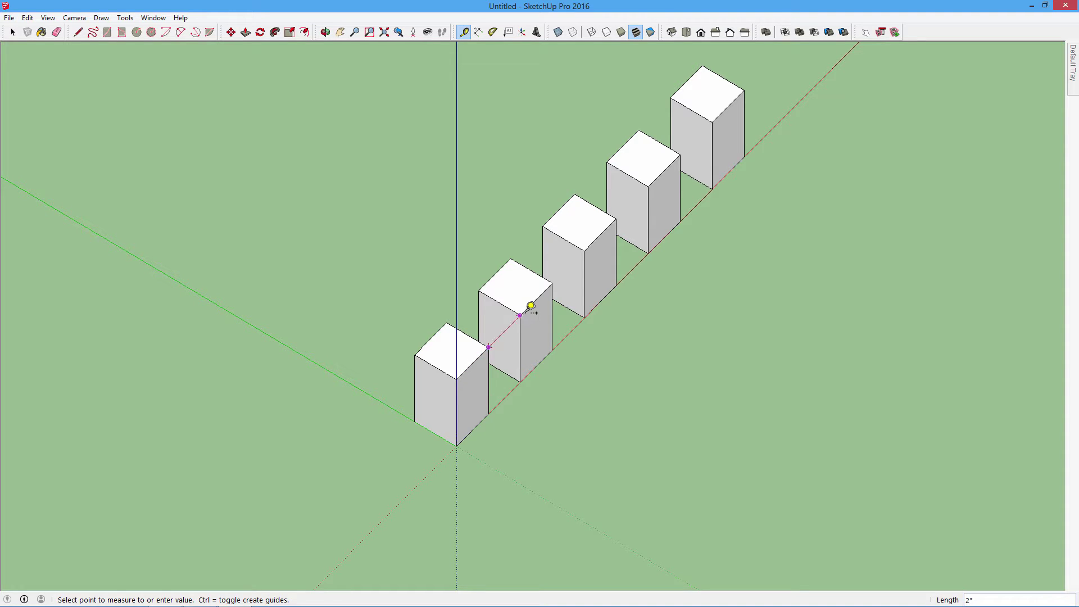
click(529, 360)
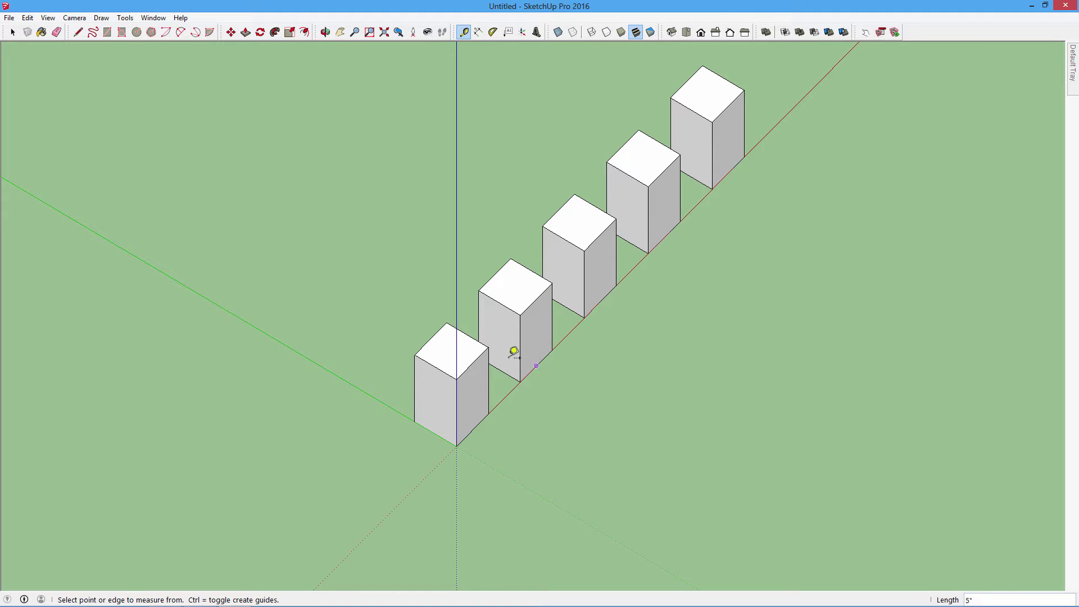
click(11, 32)
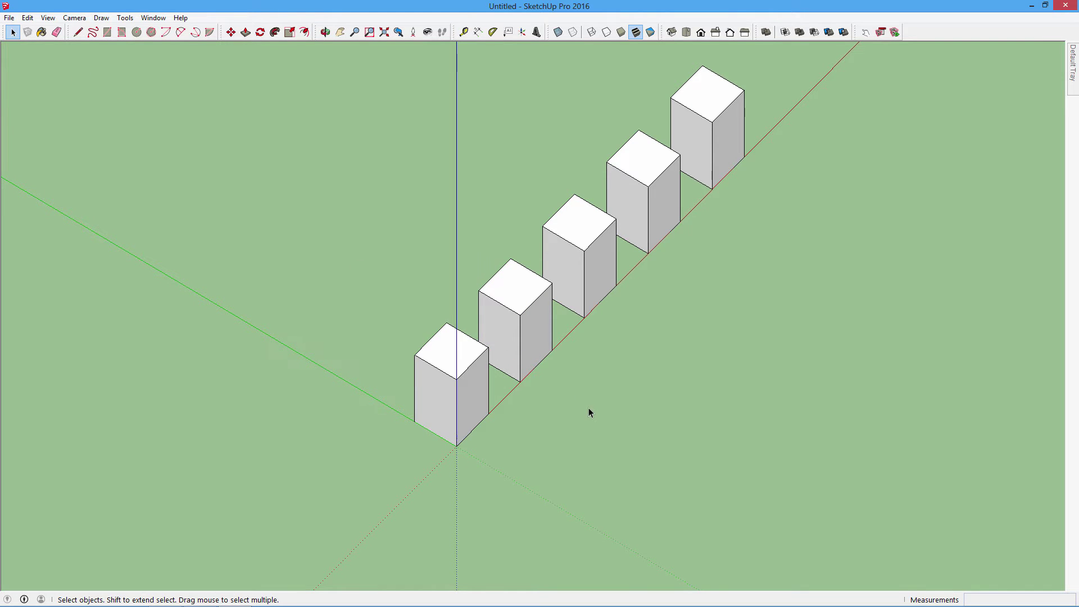
scroll(588, 406, down, 1)
Copy the five-box row 6 inches along the green axis and repeat it into five rows
click(459, 375)
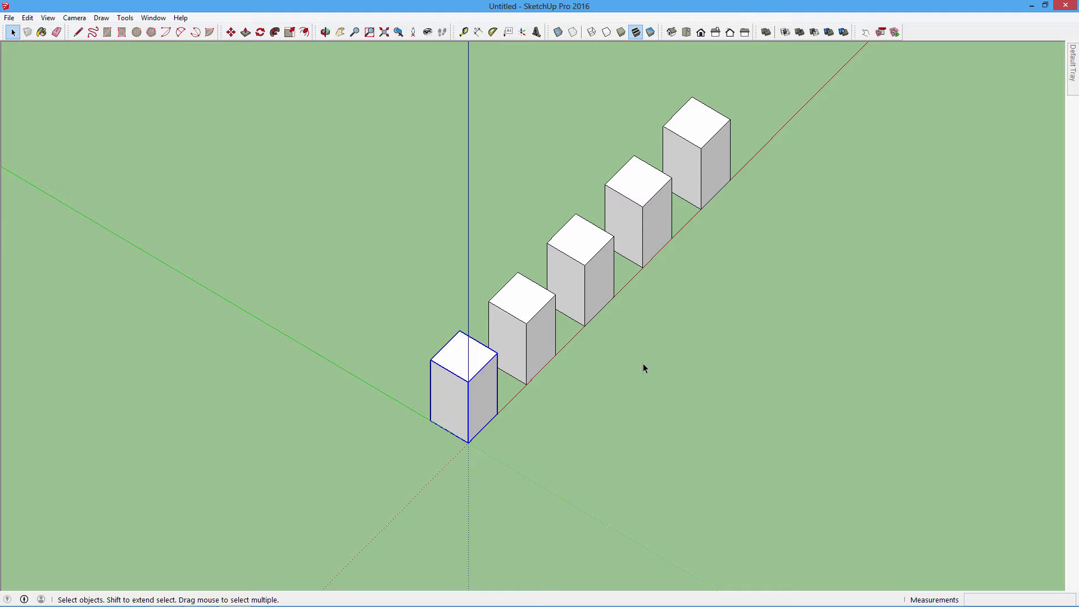
click(864, 470)
drag(265, 181, 324, 247)
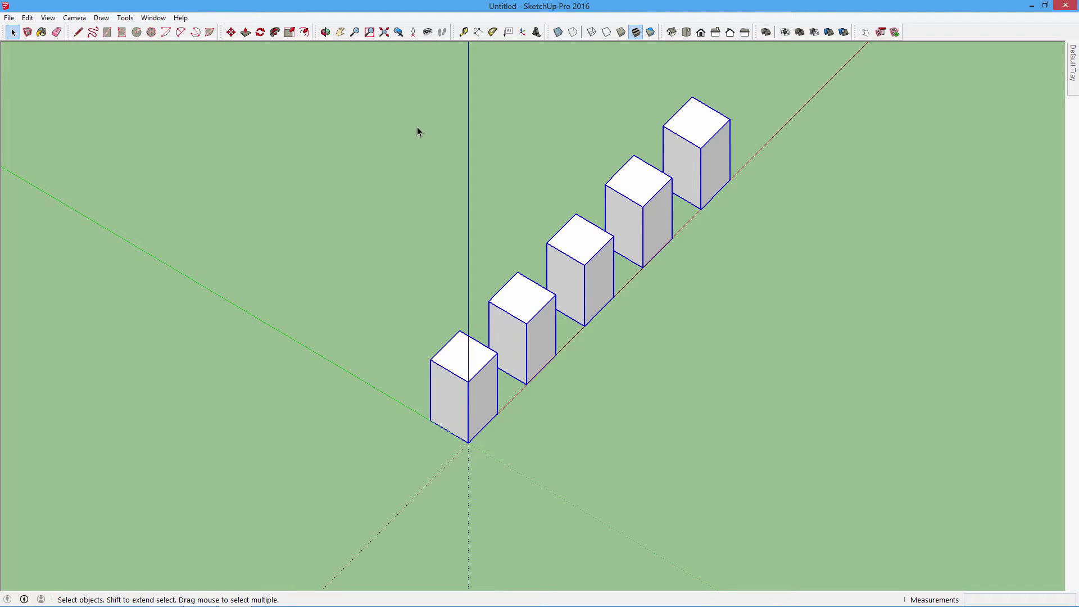
click(231, 32)
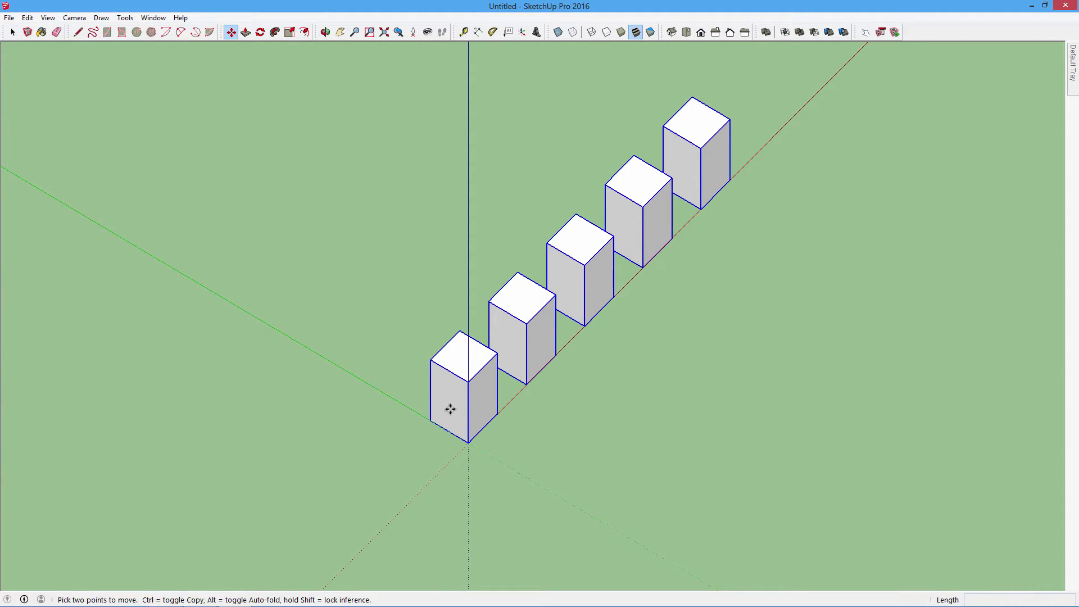
click(467, 384)
key(ctrl)
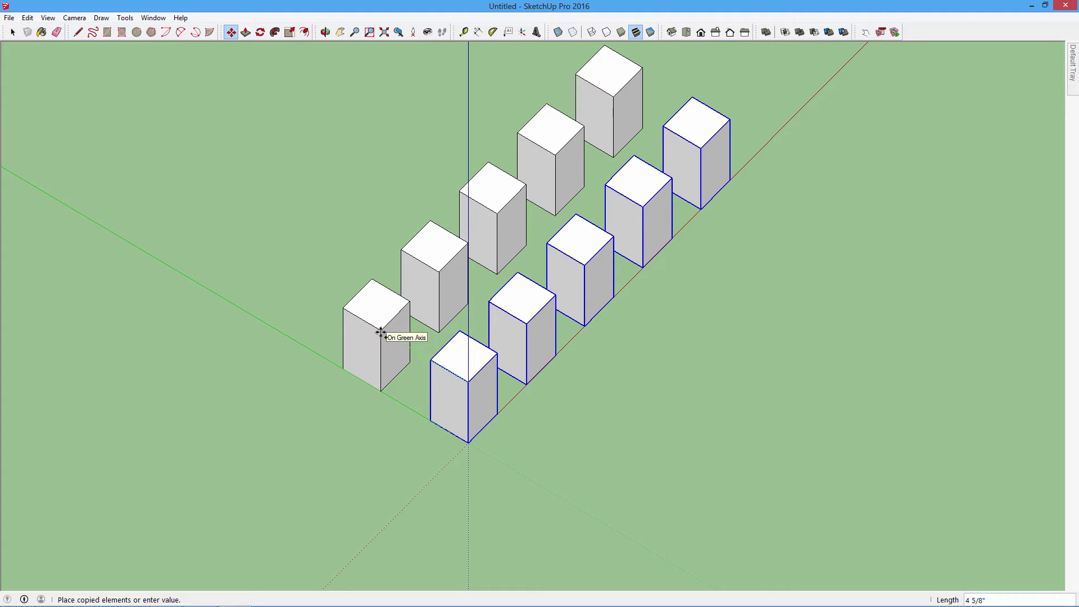
text(6)
key(Return)
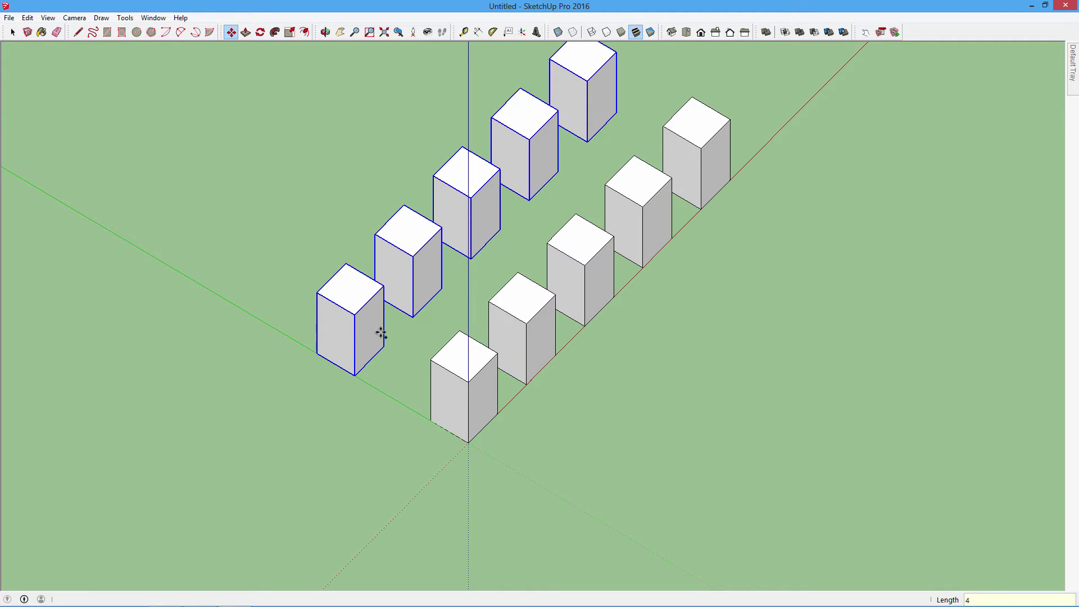
key(Return)
scroll(476, 428, down, 3)
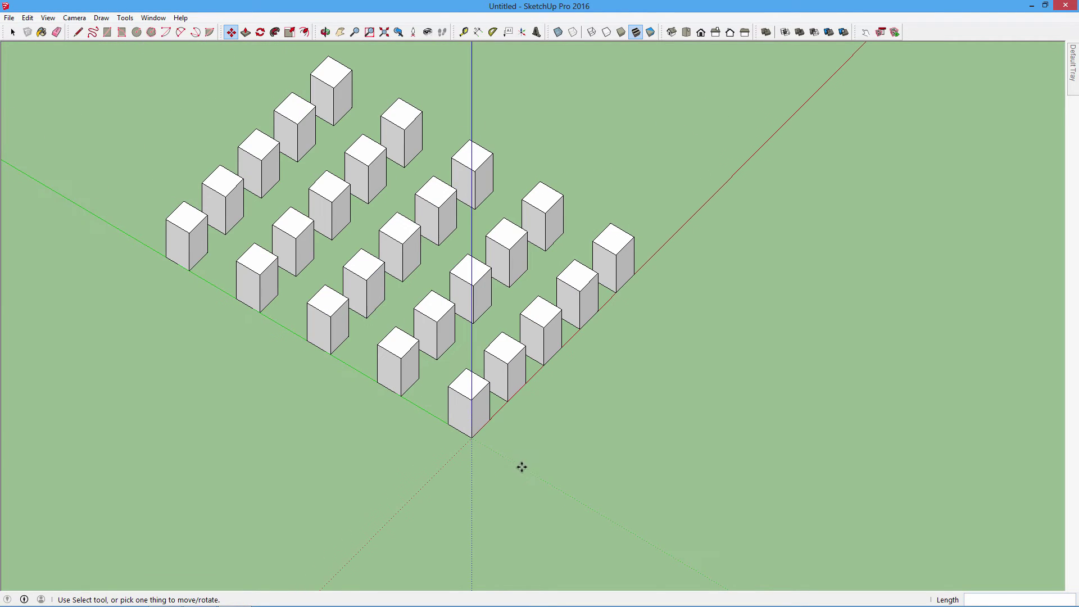
Orbit the grid and take several Tape Measure readings along a box's edges
click(325, 32)
mouse_move(517, 412)
mouse_down()
mouse_move(260, 265)
mouse_move(548, 316)
mouse_move(457, 301)
mouse_up()
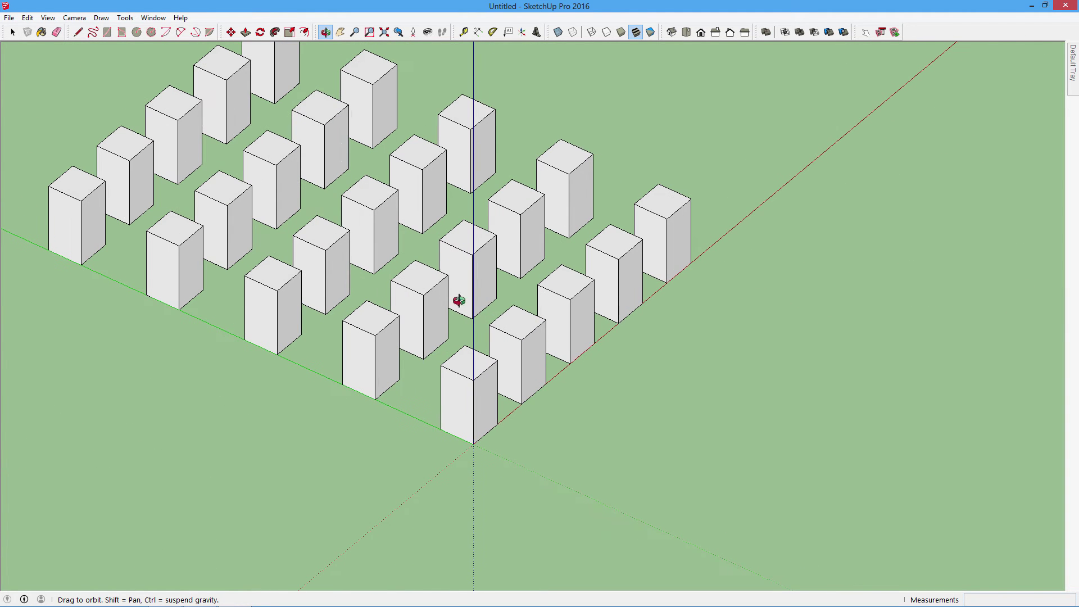
click(465, 34)
click(374, 335)
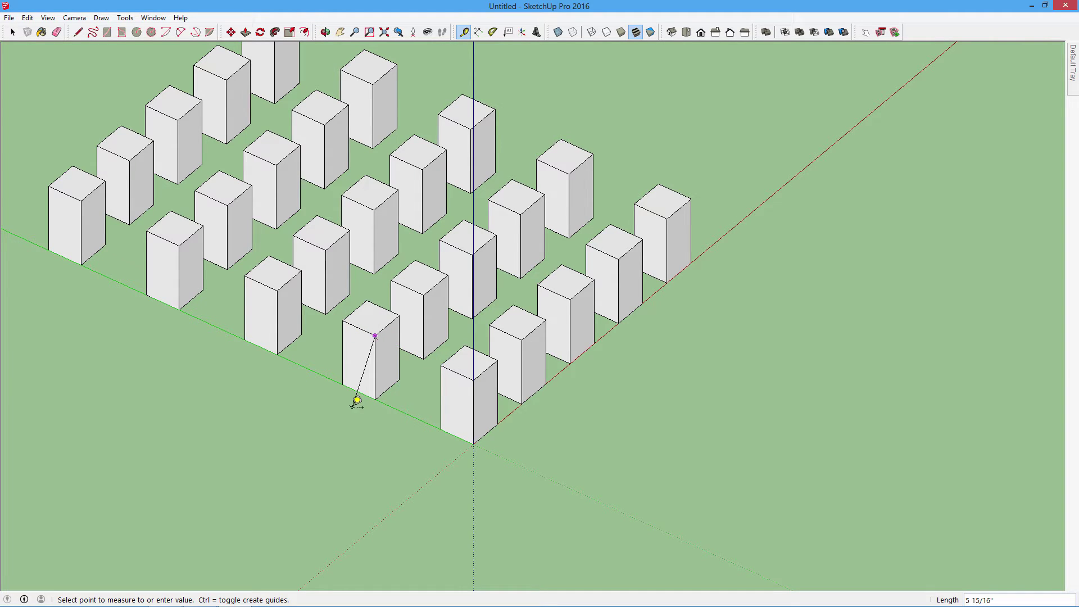
click(371, 399)
click(500, 357)
click(530, 334)
click(473, 380)
click(400, 402)
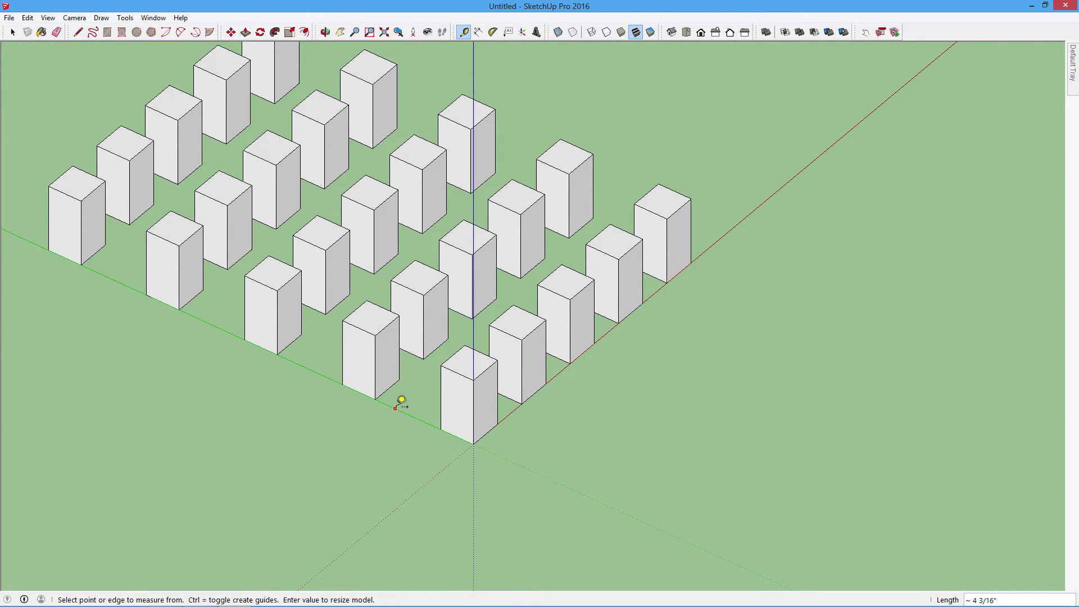
scroll(401, 403, down, 2)
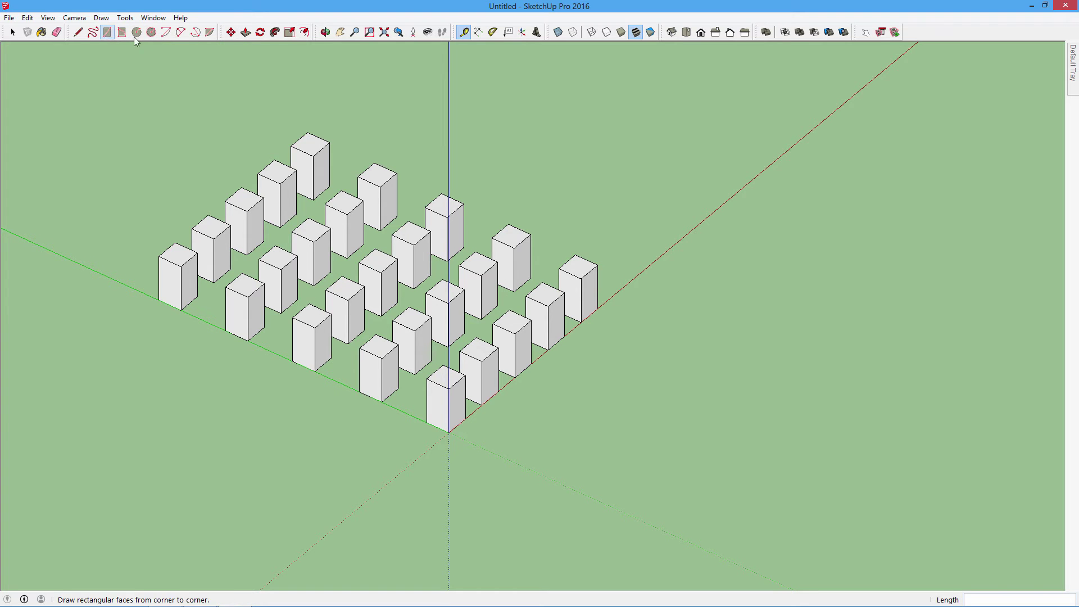
Switch the camera to Perspective and orbit around the box grid
click(326, 32)
mouse_move(461, 158)
mouse_down()
mouse_move(335, 416)
mouse_move(302, 392)
mouse_up()
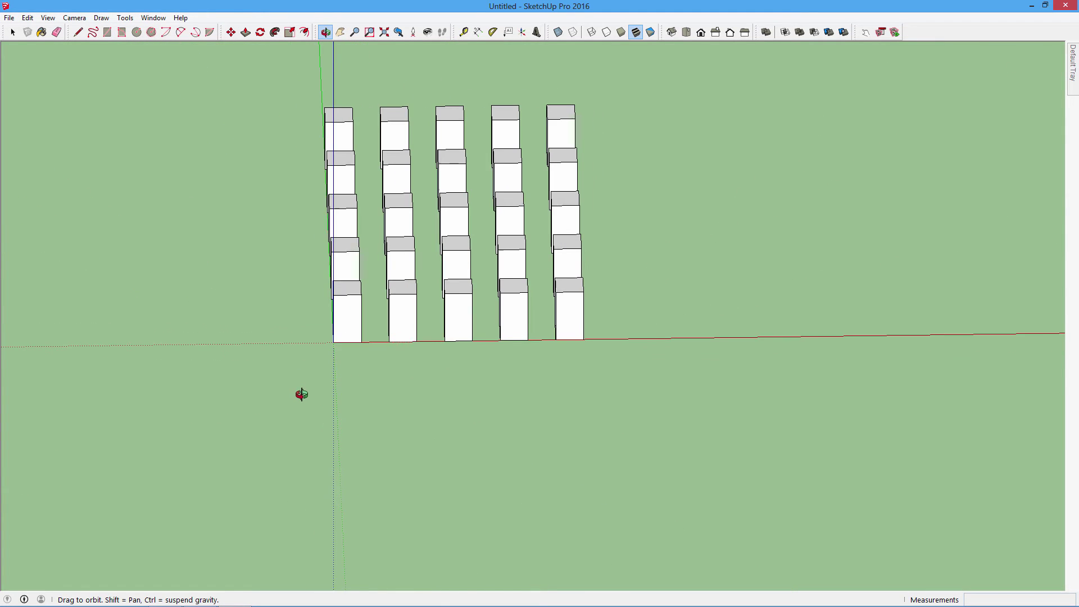
click(79, 18)
click(95, 84)
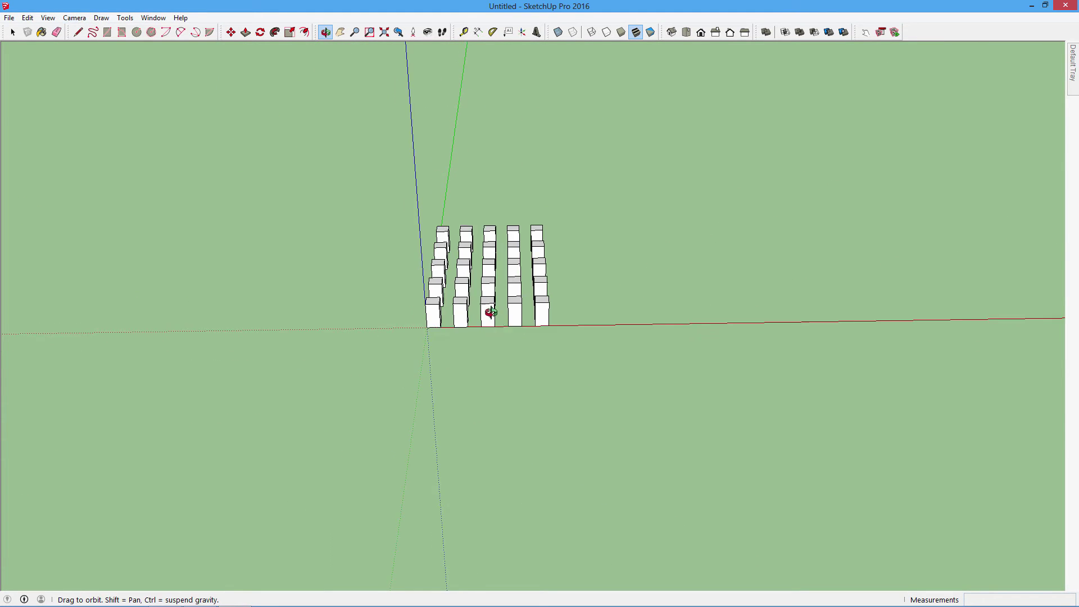
mouse_move(488, 309)
mouse_down()
mouse_move(520, 279)
mouse_move(378, 309)
mouse_move(556, 356)
mouse_move(640, 292)
mouse_move(631, 301)
mouse_move(227, 306)
mouse_move(371, 392)
mouse_move(507, 419)
mouse_move(684, 373)
mouse_move(432, 258)
mouse_up()
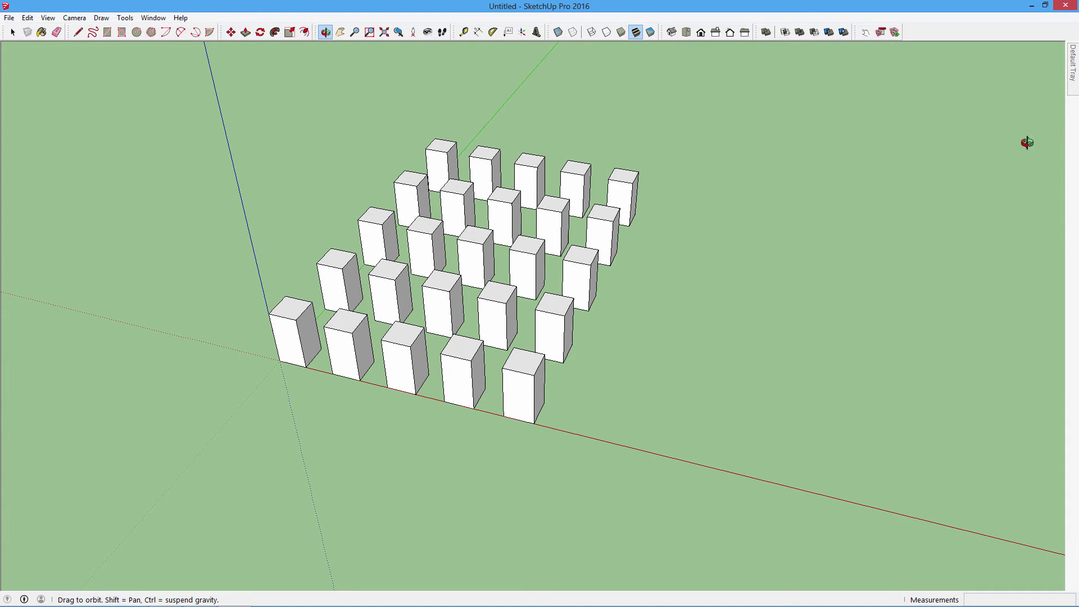
Window-select all 25 boxes and assign them to the Rectangular Pattern layer
click(1063, 45)
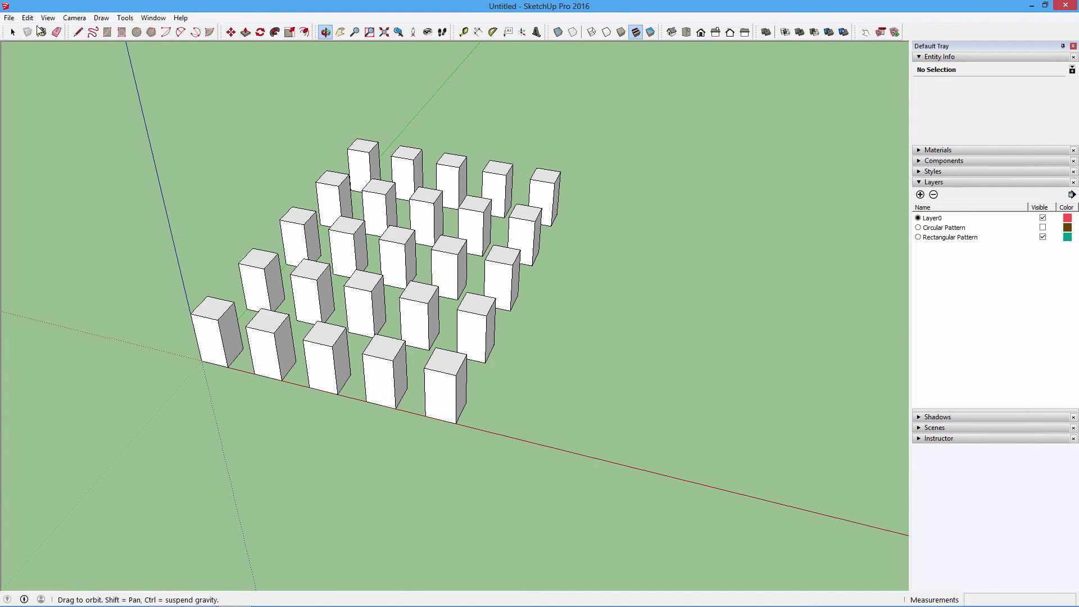
key(space)
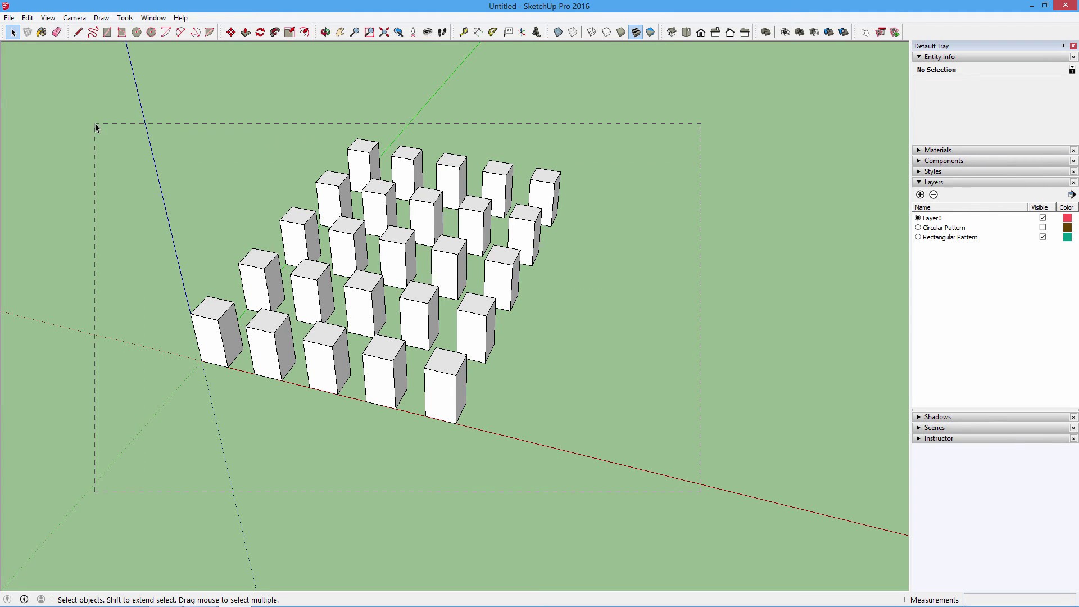
drag(701, 492, 95, 127)
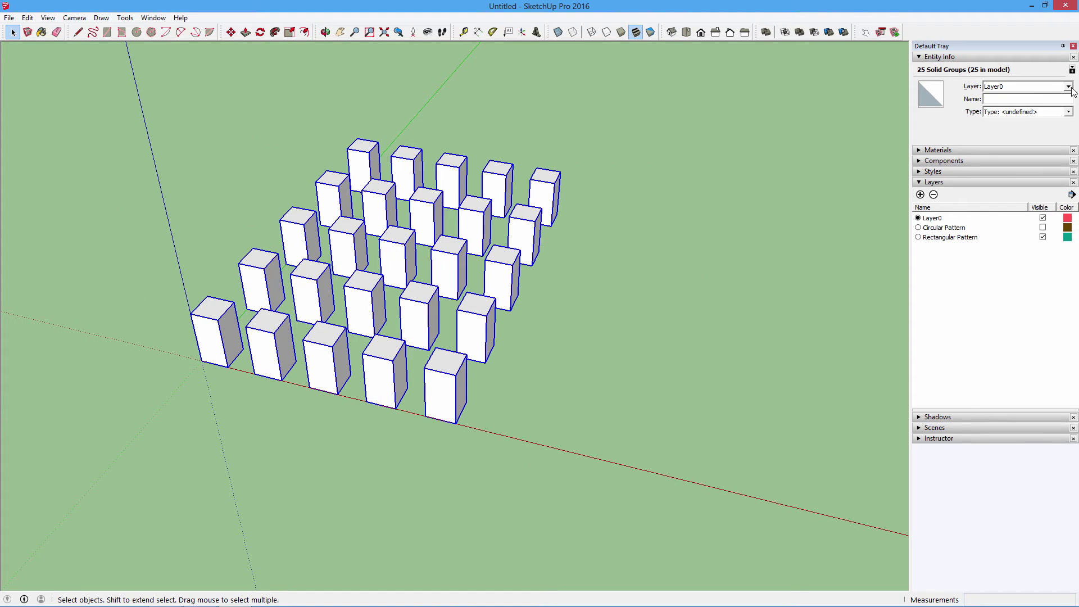
click(1068, 87)
click(1020, 110)
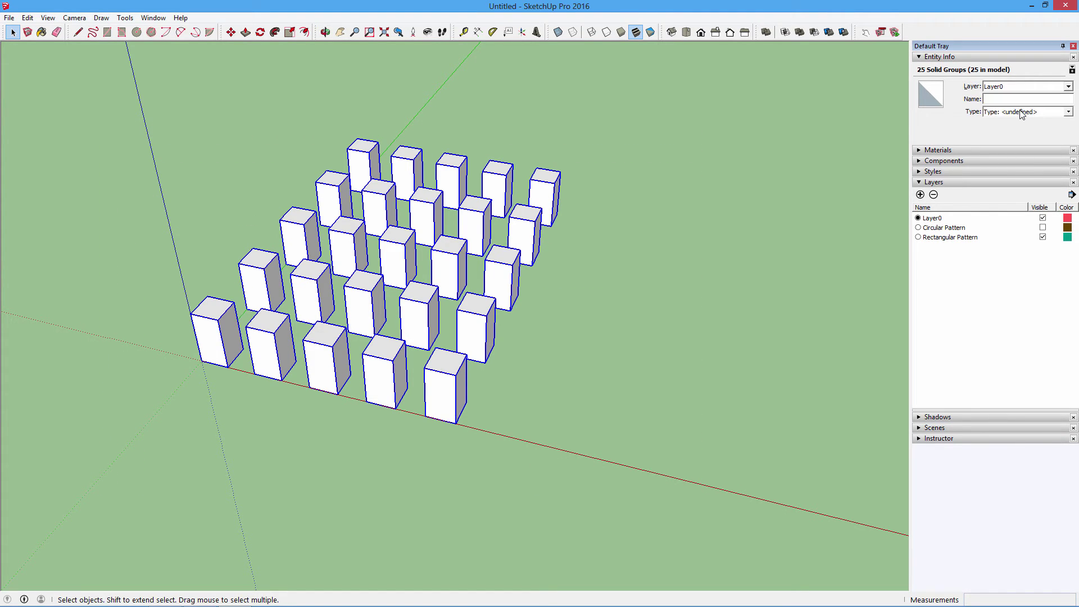
click(718, 235)
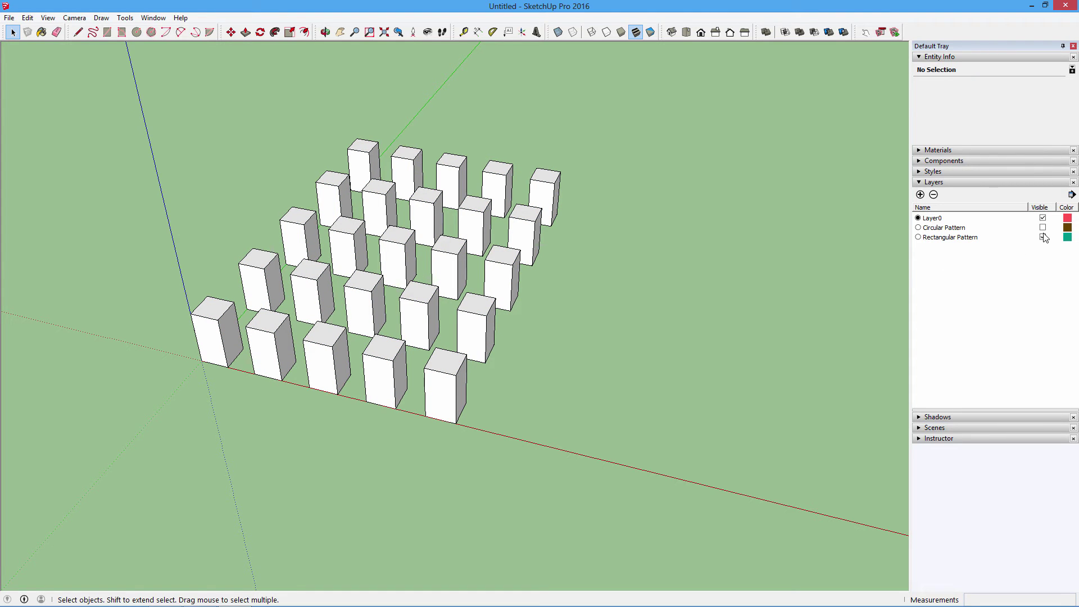
Make Layer0 active, hide Rectangular Pattern and show Circular Pattern
click(930, 231)
click(919, 219)
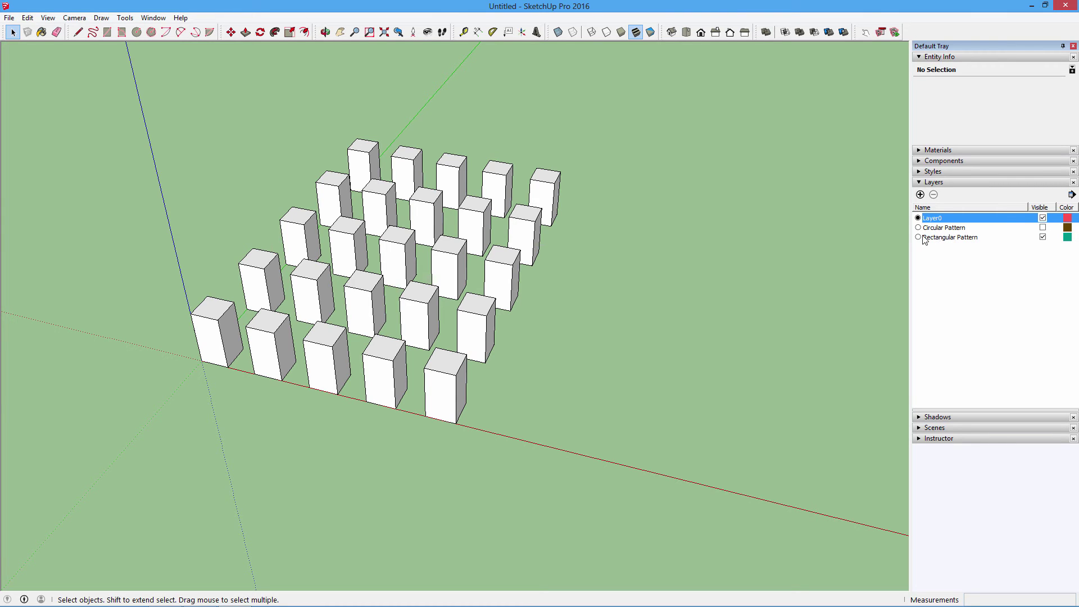
click(919, 237)
click(928, 227)
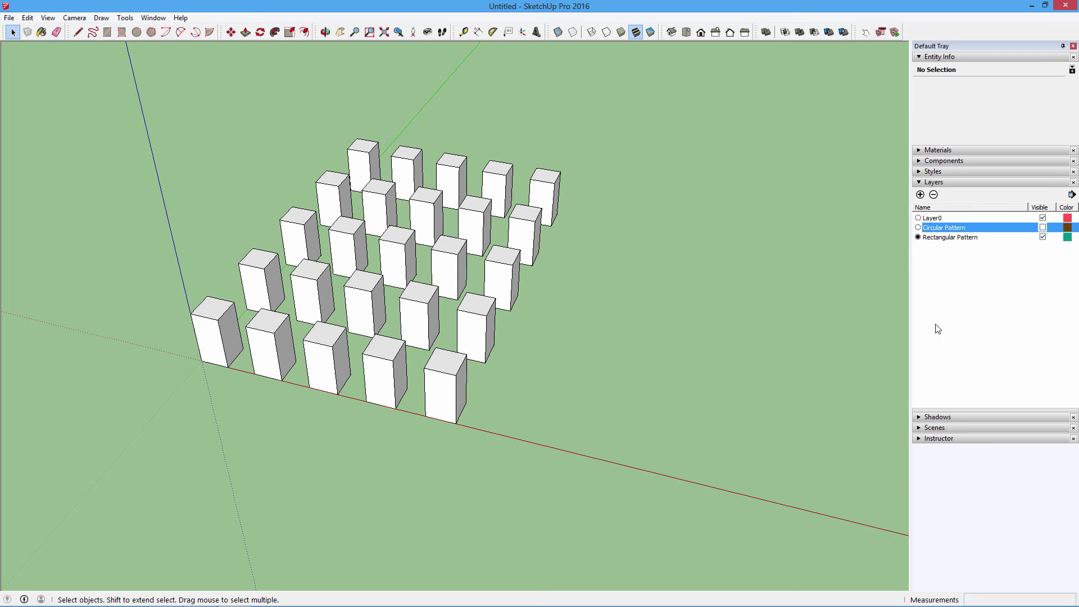
click(918, 219)
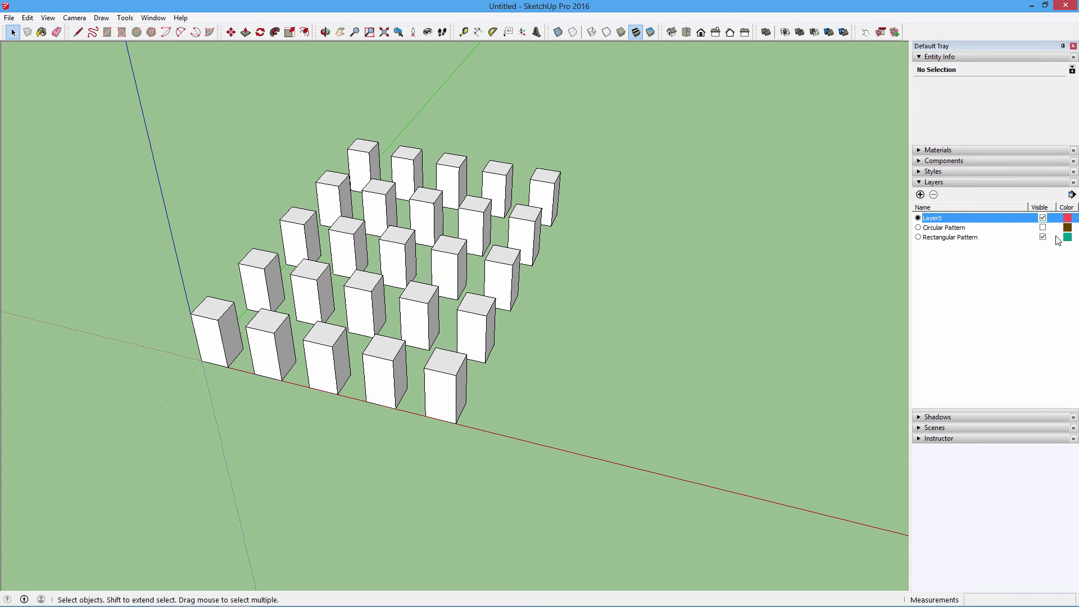
click(1043, 236)
click(1043, 227)
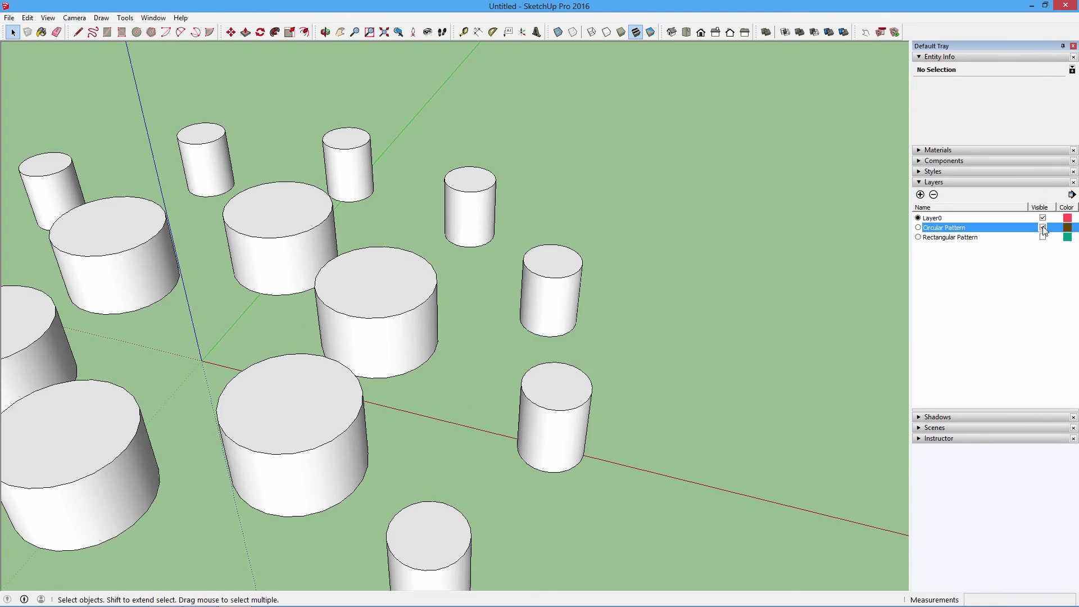
Zoom out and orbit to a higher view of the cylinder rings
scroll(691, 298, down, 5)
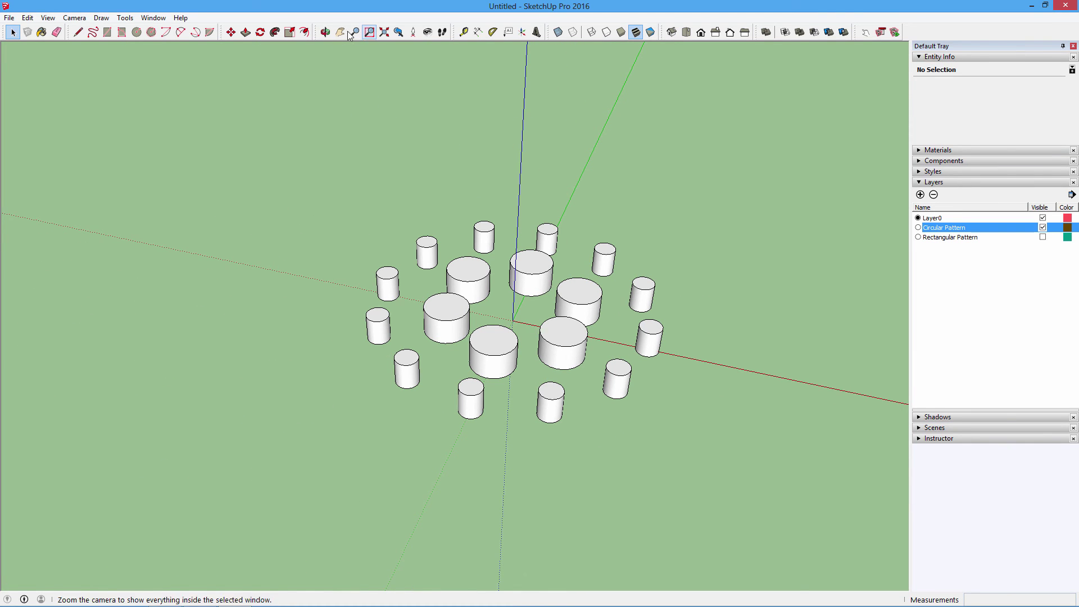
click(325, 32)
mouse_move(510, 180)
mouse_down()
mouse_move(556, 402)
mouse_move(493, 243)
mouse_up()
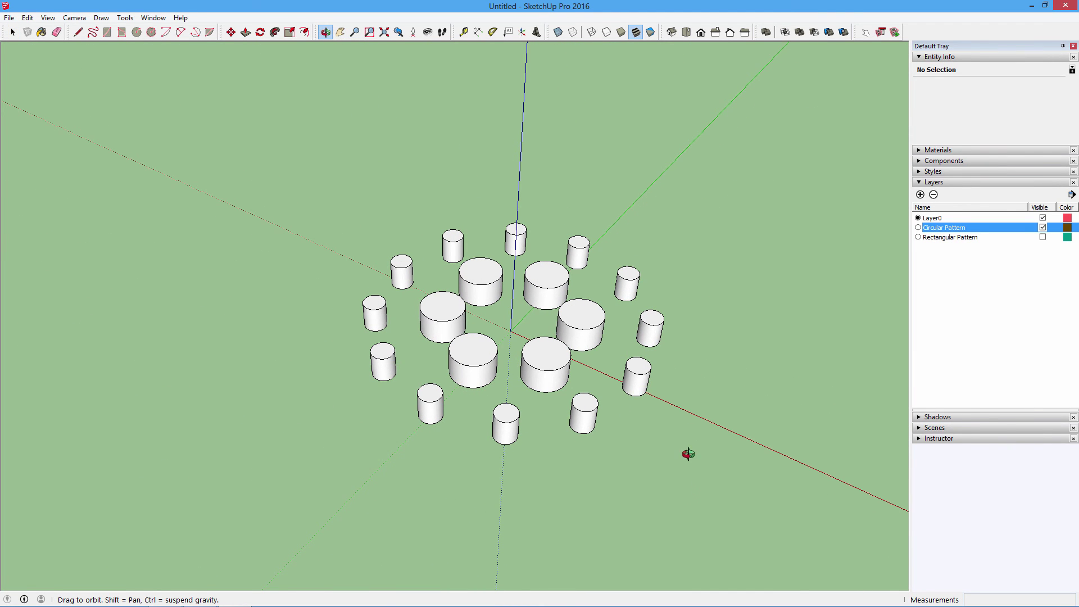
Hide Circular Pattern, show Rectangular Pattern, collapse the tray and orbit the box grid
click(1043, 227)
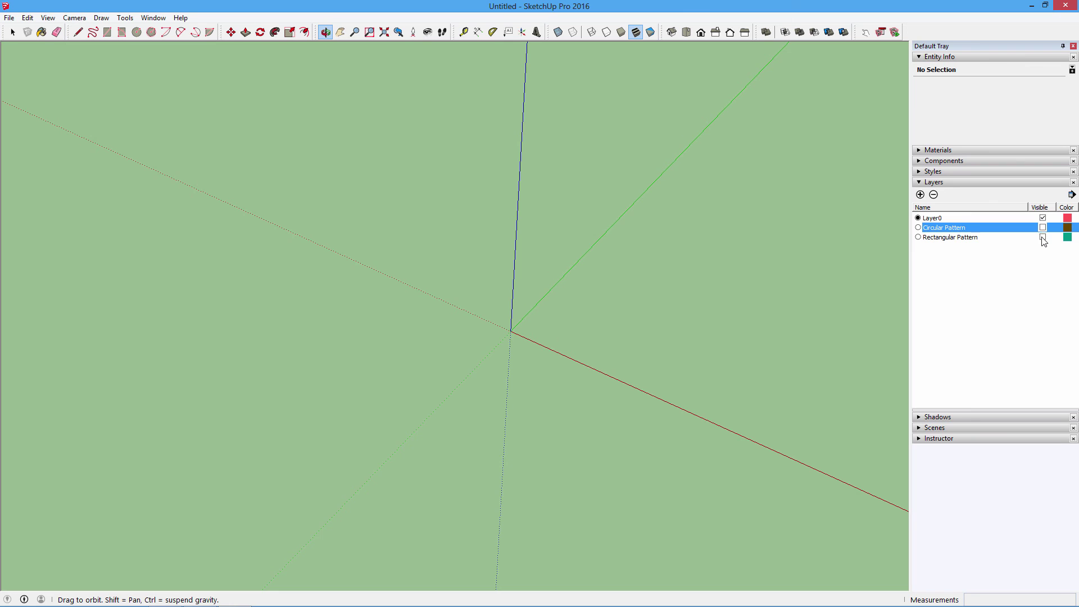
click(1042, 237)
mouse_move(742, 313)
mouse_down()
mouse_move(638, 330)
mouse_move(734, 338)
mouse_move(331, 333)
mouse_up()
click(1062, 46)
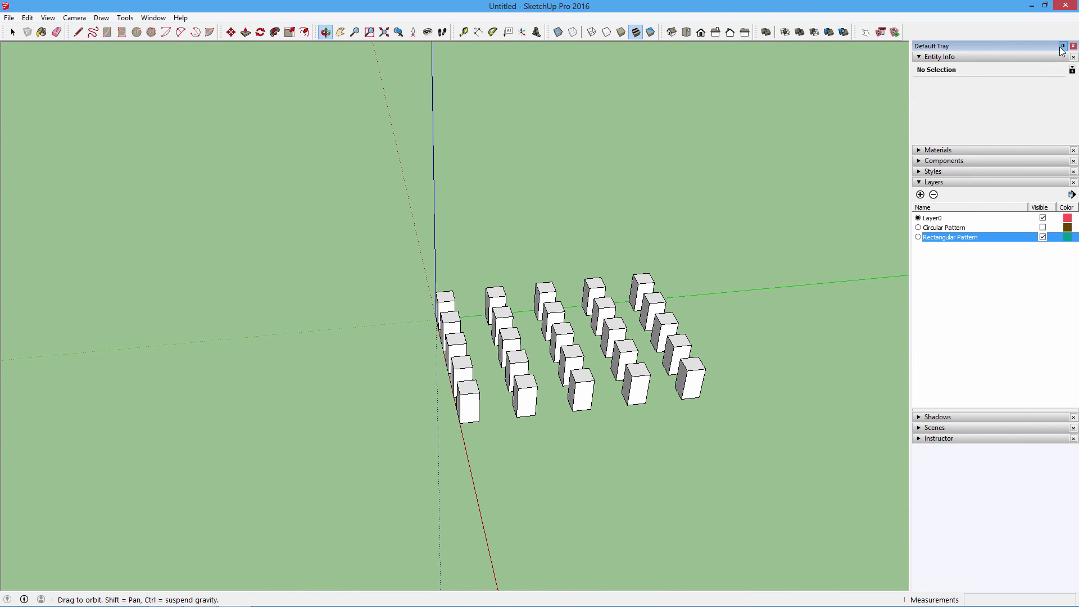
mouse_move(771, 410)
mouse_down()
mouse_move(337, 368)
mouse_move(516, 356)
mouse_up()
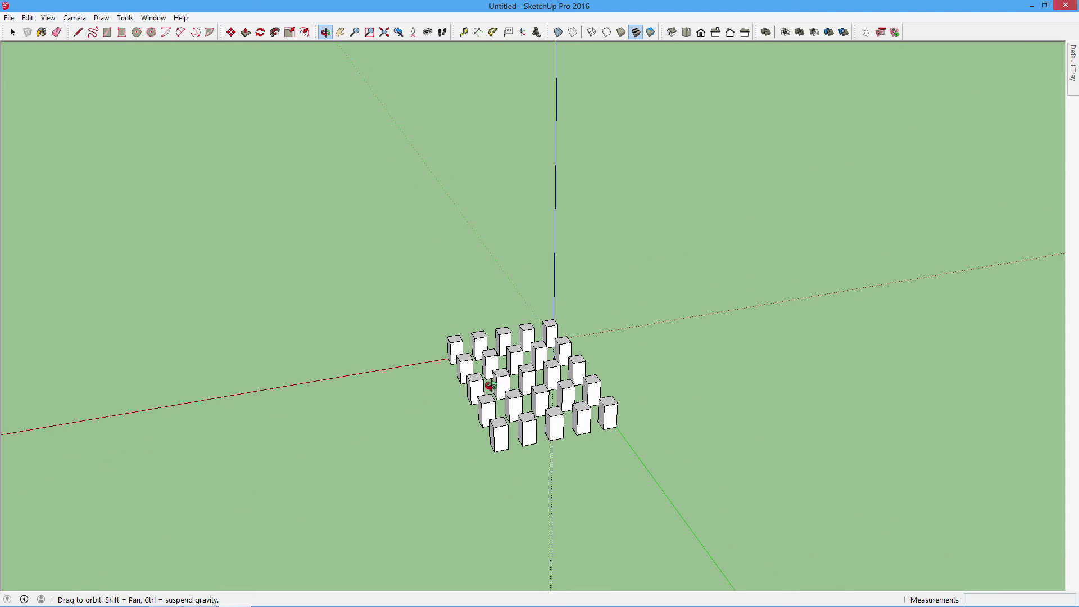
mouse_move(580, 378)
mouse_down()
mouse_move(592, 464)
mouse_move(555, 415)
mouse_move(464, 373)
mouse_move(578, 441)
mouse_up()
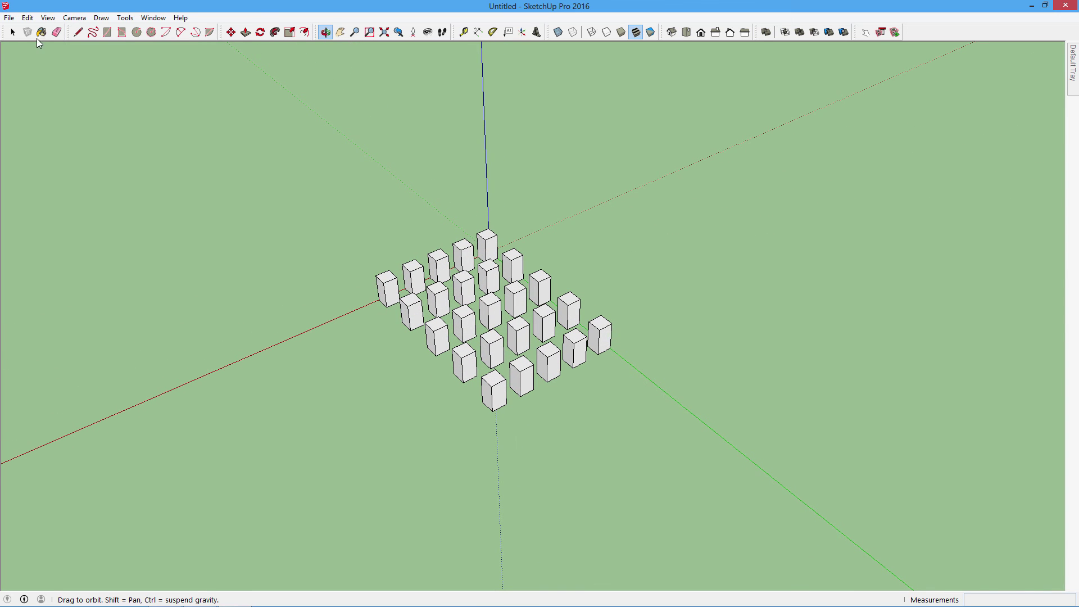